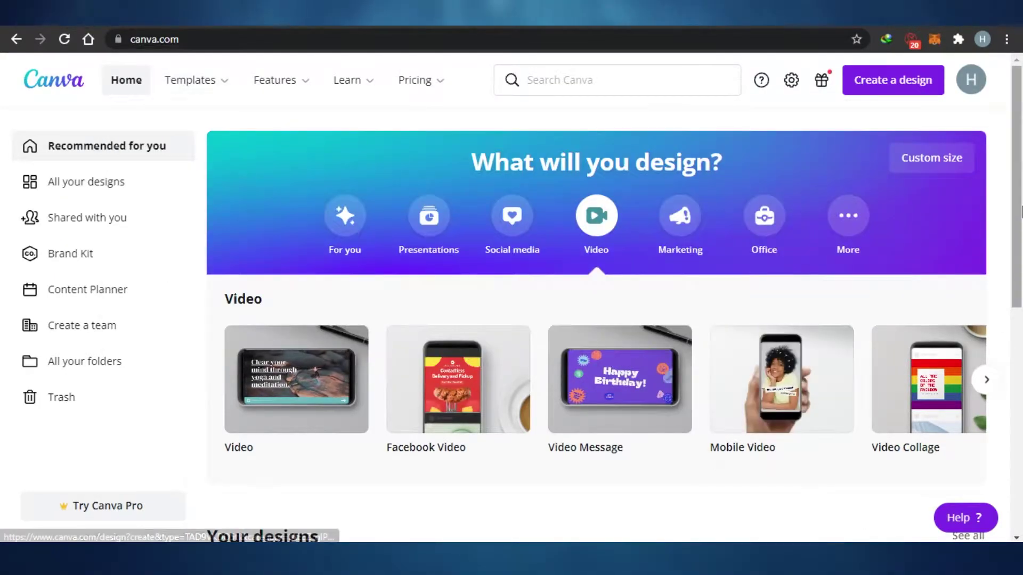
Compare the Canva home page's video design types with the featured and newest templates on the Crello home page.
mouse_move(1021, 211)
mouse_down()
mouse_move(1021, 417)
mouse_move(1021, 211)
mouse_up()
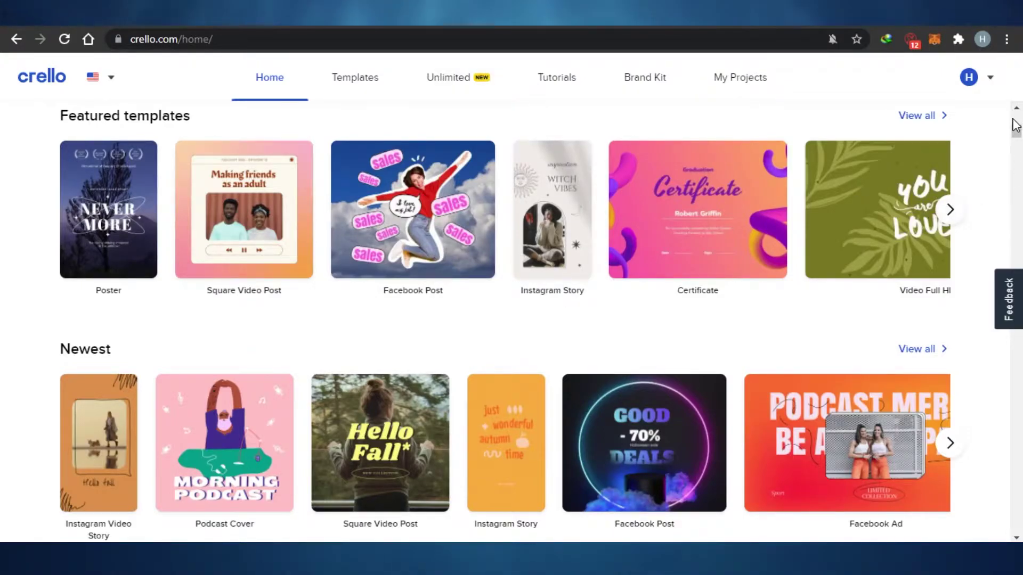
drag(1015, 125, 510, 32)
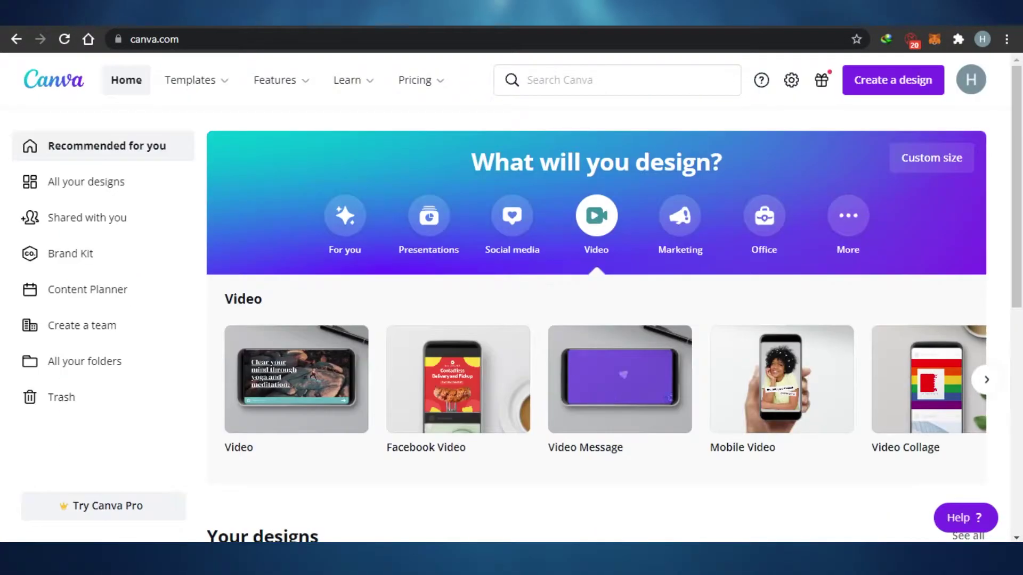
click(511, 16)
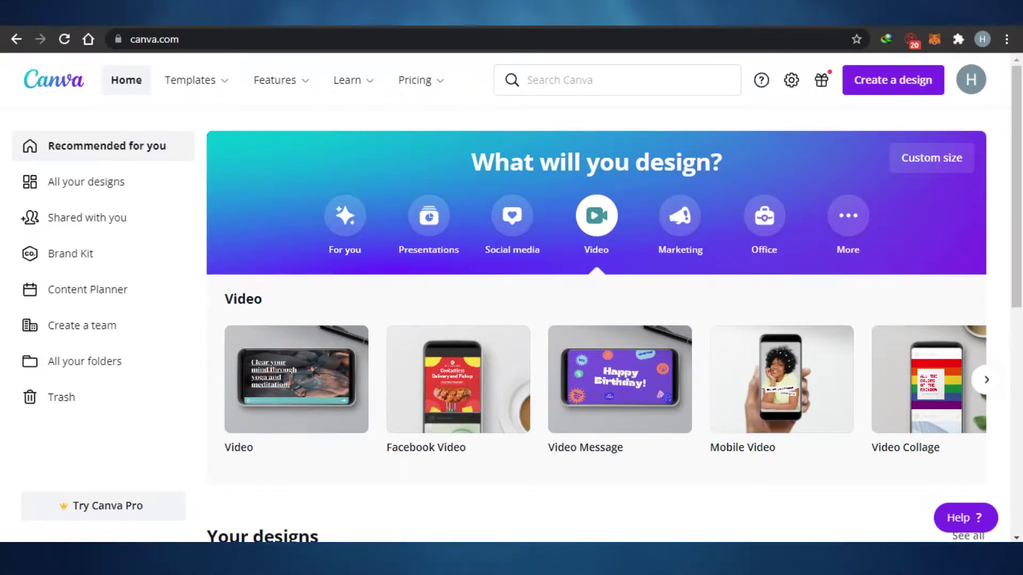
key(ctrl+Tab)
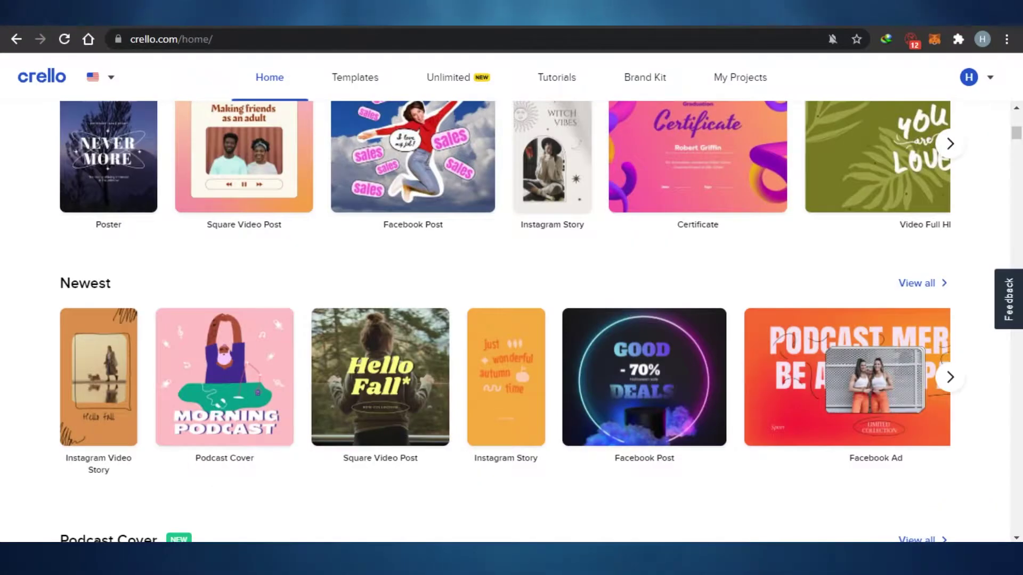
mouse_move(1016, 134)
mouse_down()
mouse_move(1016, 121)
mouse_move(1016, 133)
mouse_up()
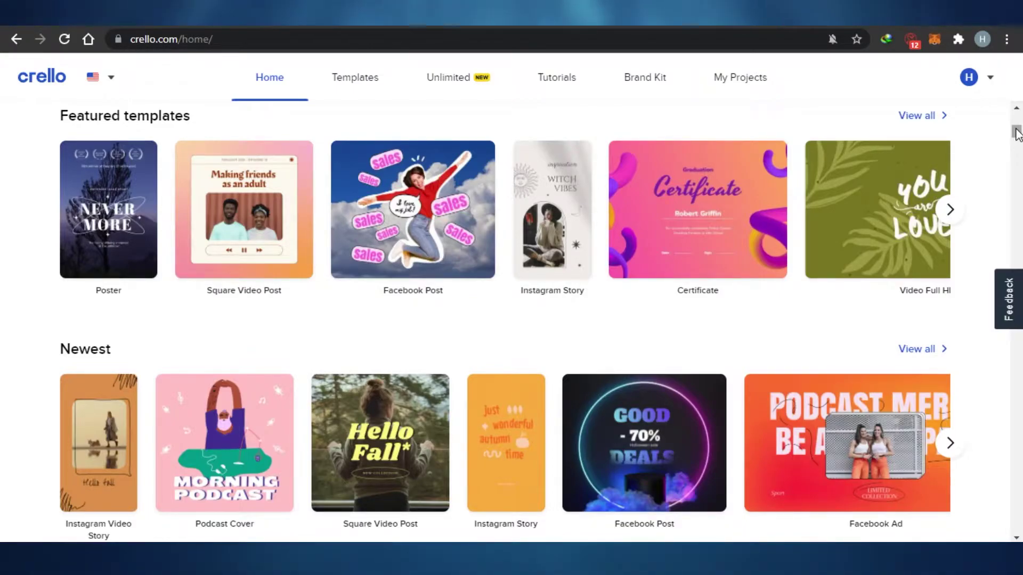
drag(1017, 133, 1018, 155)
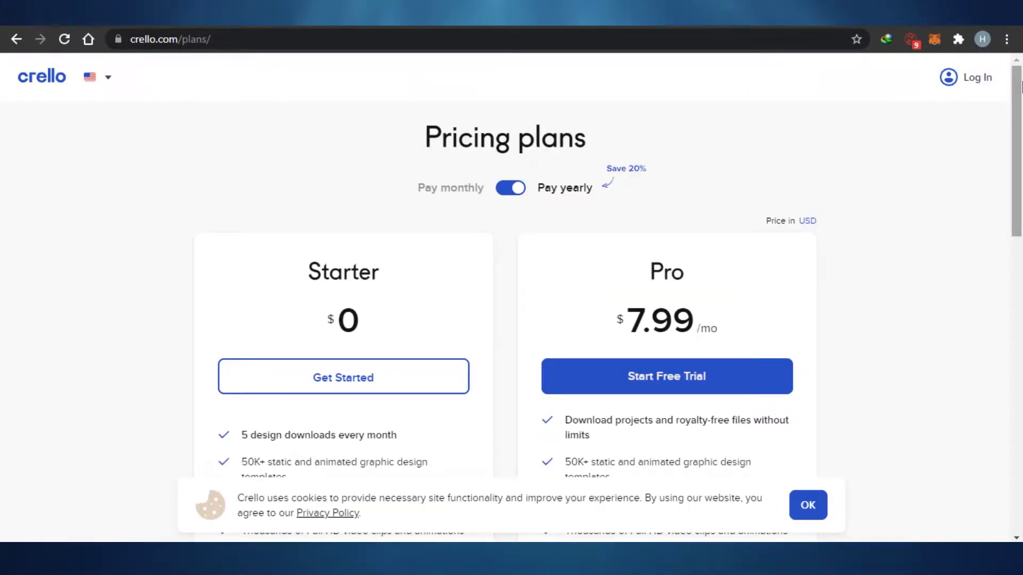
Review the features of Crello's Starter and Pro plans on its pricing page.
drag(1021, 86, 1021, 169)
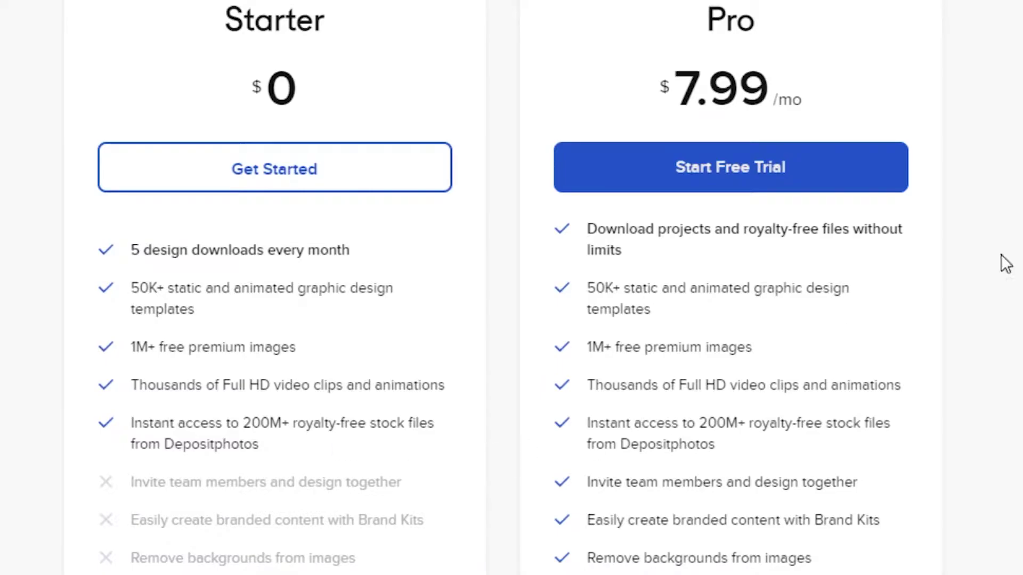
scroll(511, 288, up, 3)
scroll(511, 288, down, 2)
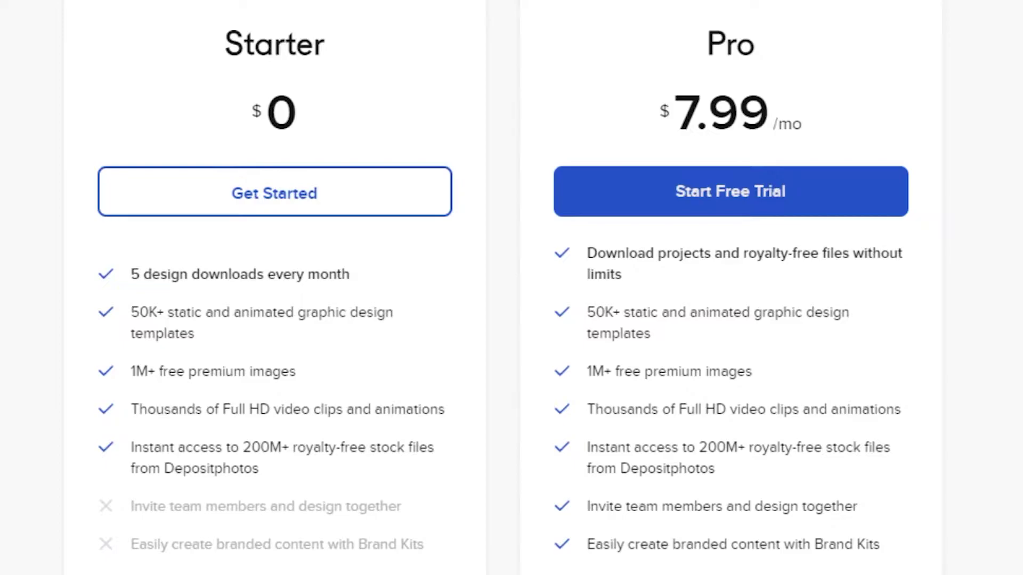
scroll(511, 288, down, 2)
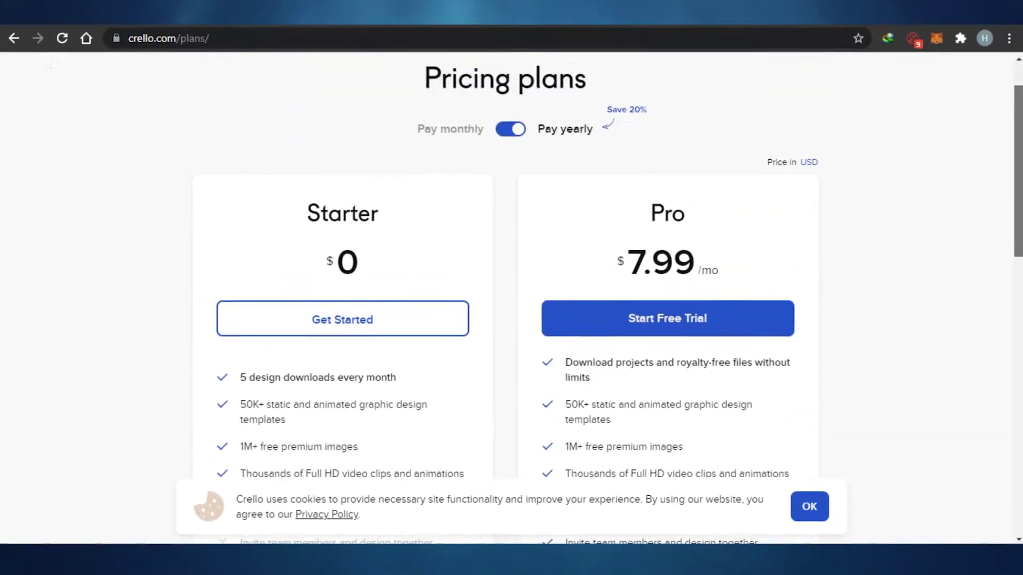
scroll(595, 63, down, 3)
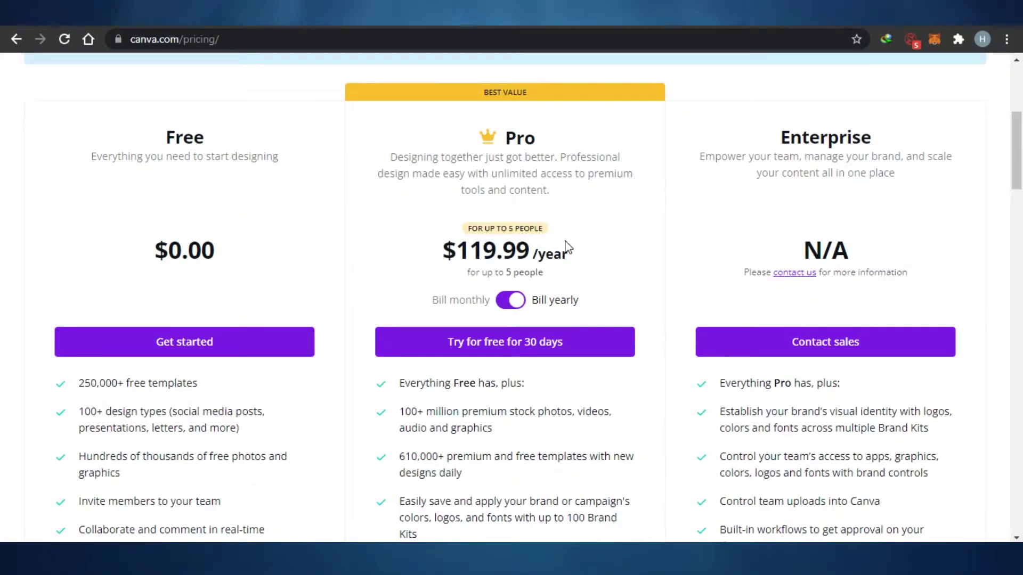
Examine the prices and feature lists of the Free, Pro and Enterprise plans on Canva's pricing page.
mouse_move(1019, 125)
mouse_down()
mouse_move(1019, 160)
mouse_move(1021, 143)
mouse_up()
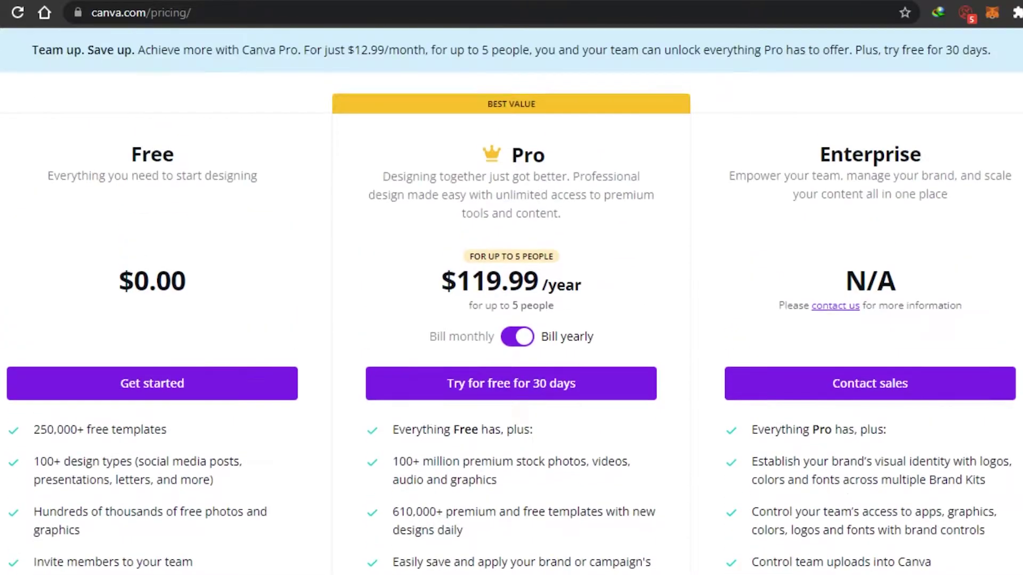
scroll(511, 298, down, 3)
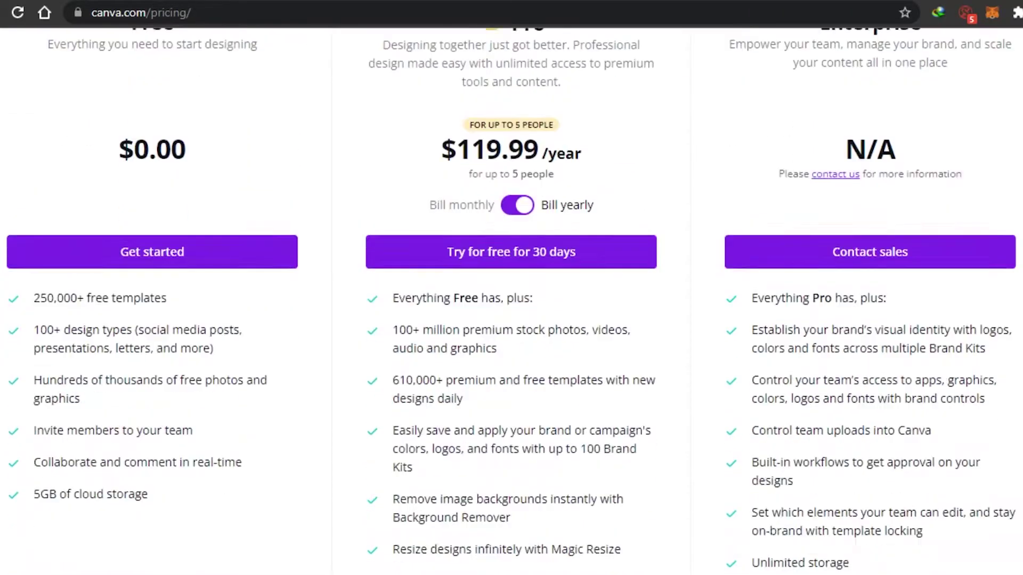
scroll(512, 298, down, 3)
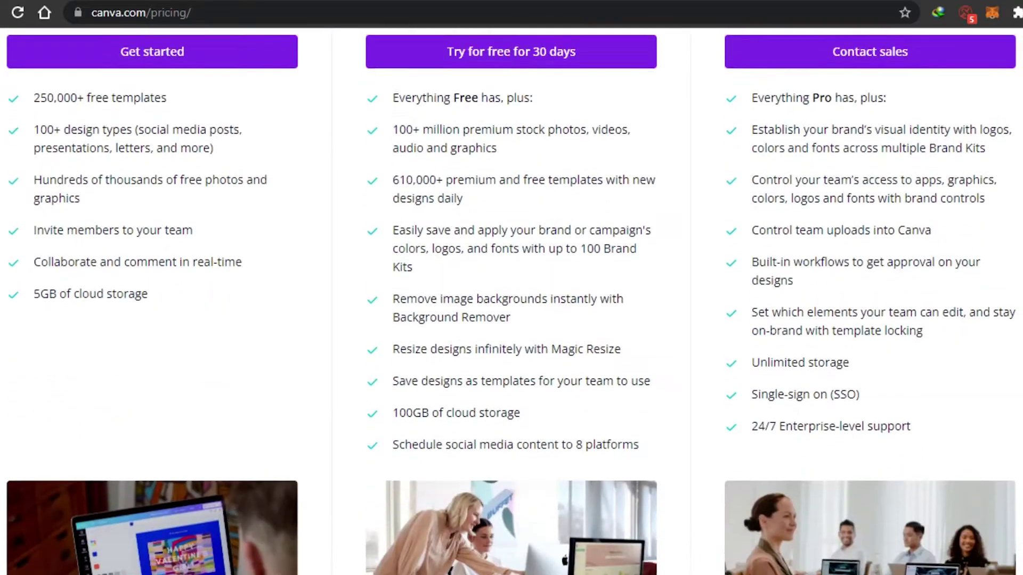
scroll(511, 299, up, 1)
scroll(512, 298, down, 2)
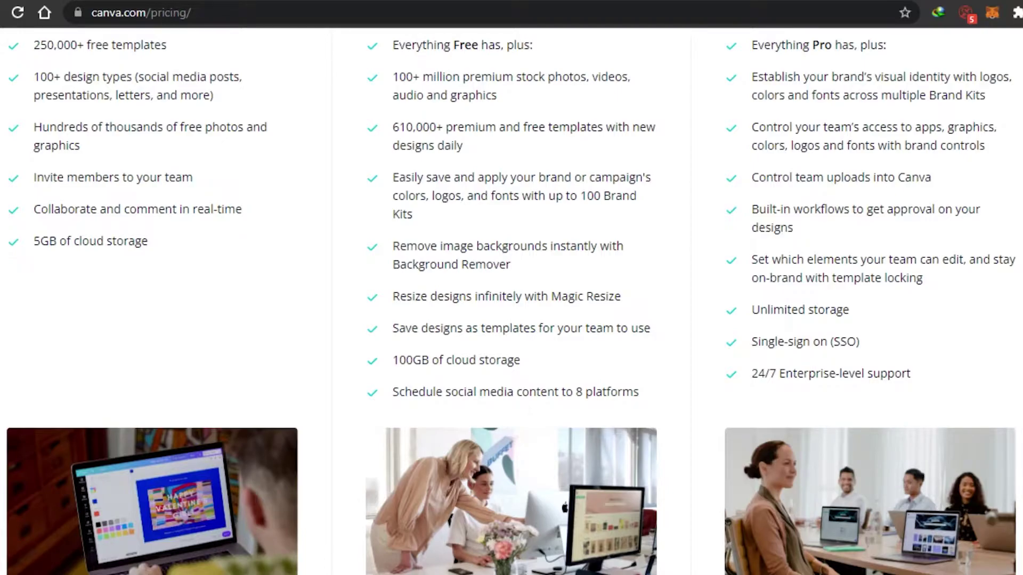
scroll(511, 299, down, 4)
scroll(512, 299, up, 7)
scroll(511, 299, up, 5)
scroll(512, 299, down, 6)
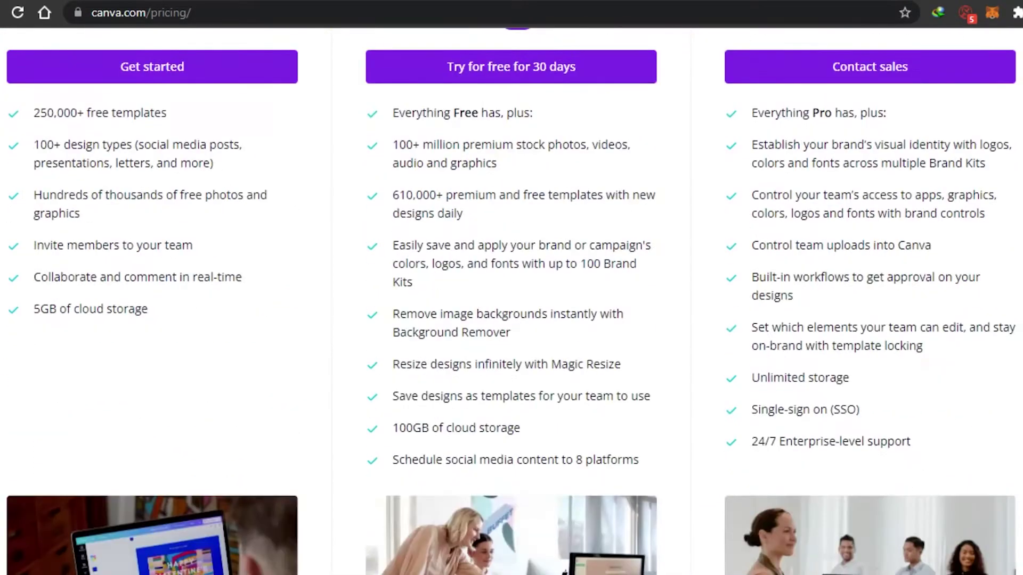
scroll(511, 298, down, 4)
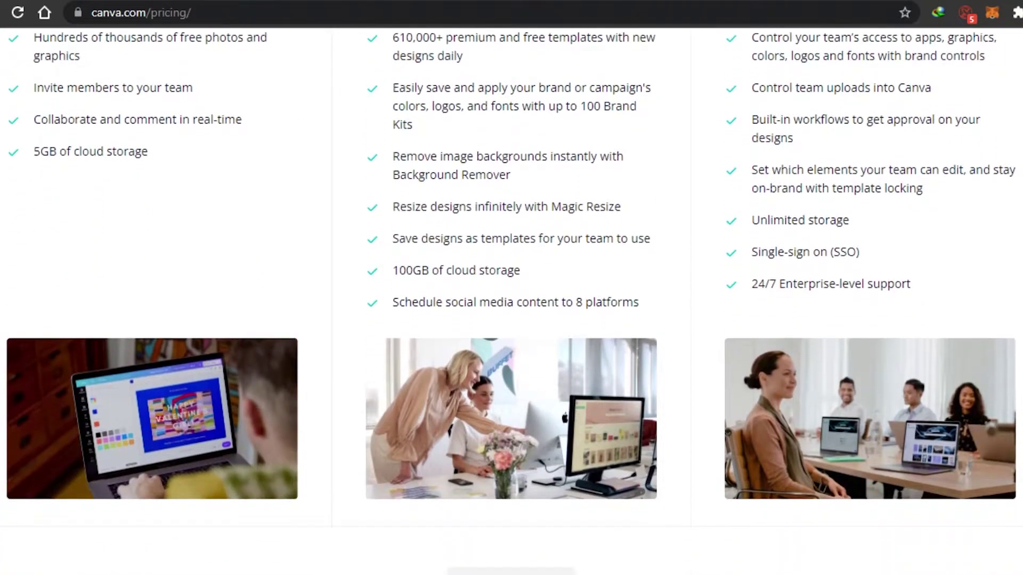
scroll(512, 298, up, 13)
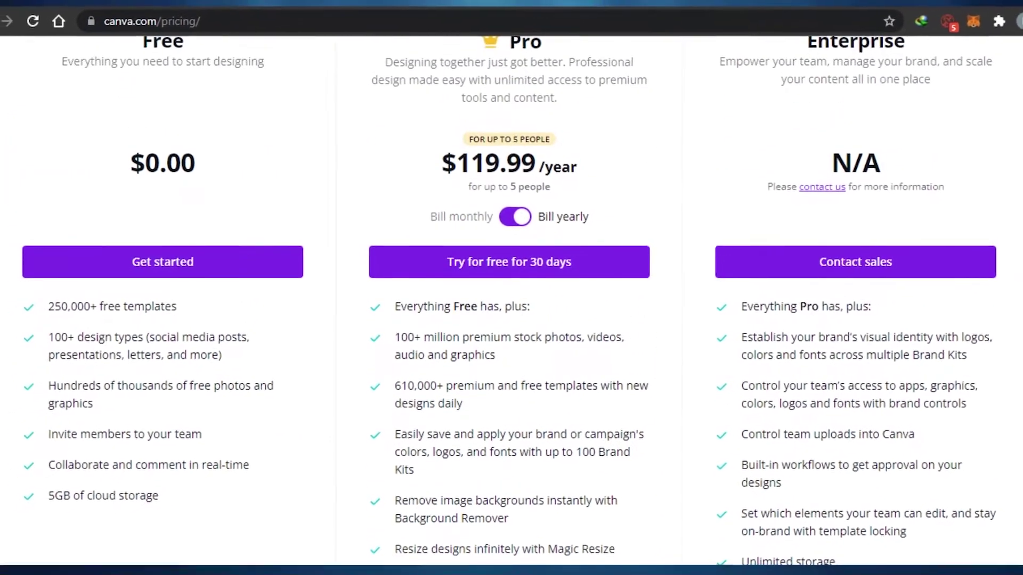
scroll(512, 299, down, 1)
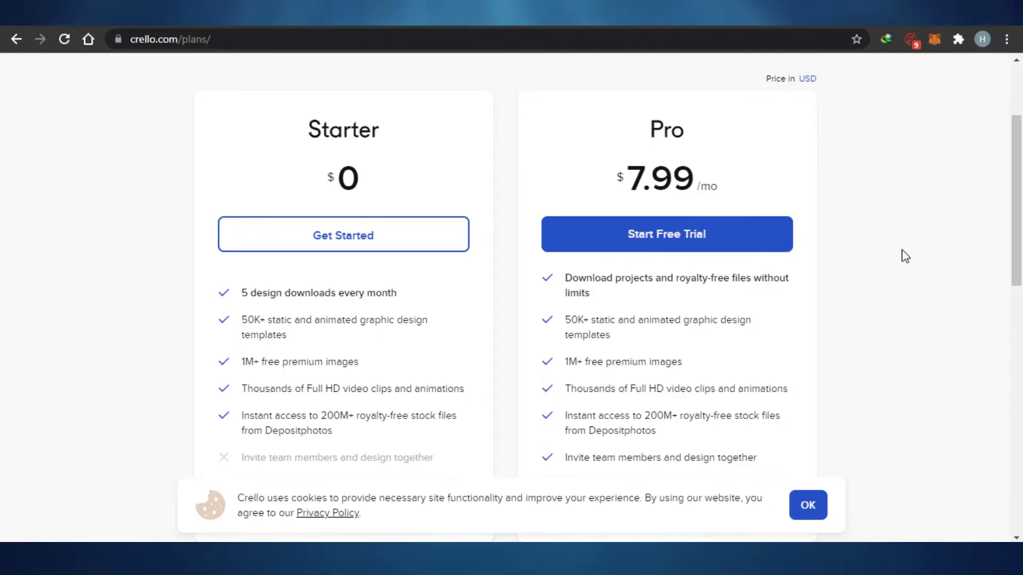
Compare Crello's Starter and Pro plans with Canva's pricing plans, switching between the two pricing pages.
scroll(1021, 234, up, 3)
scroll(1021, 234, down, 4)
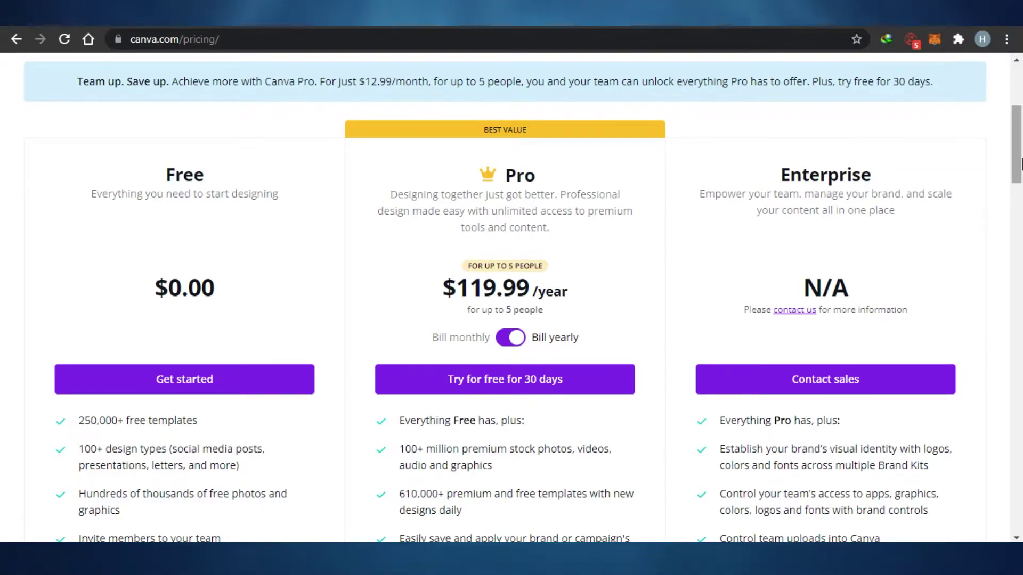
scroll(1019, 212, down, 5)
scroll(1021, 208, up, 1)
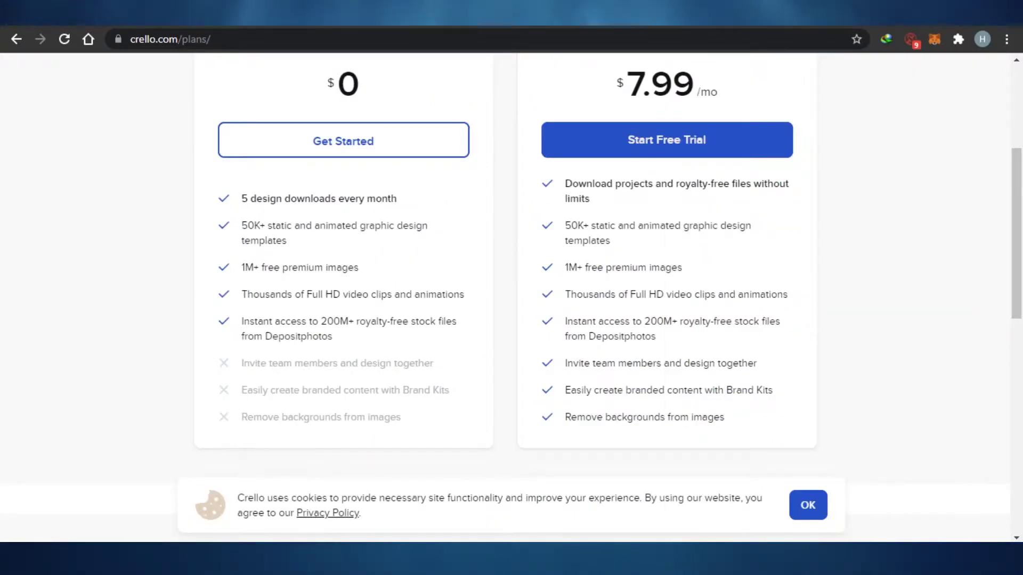
scroll(1019, 144, up, 2)
scroll(1019, 143, down, 1)
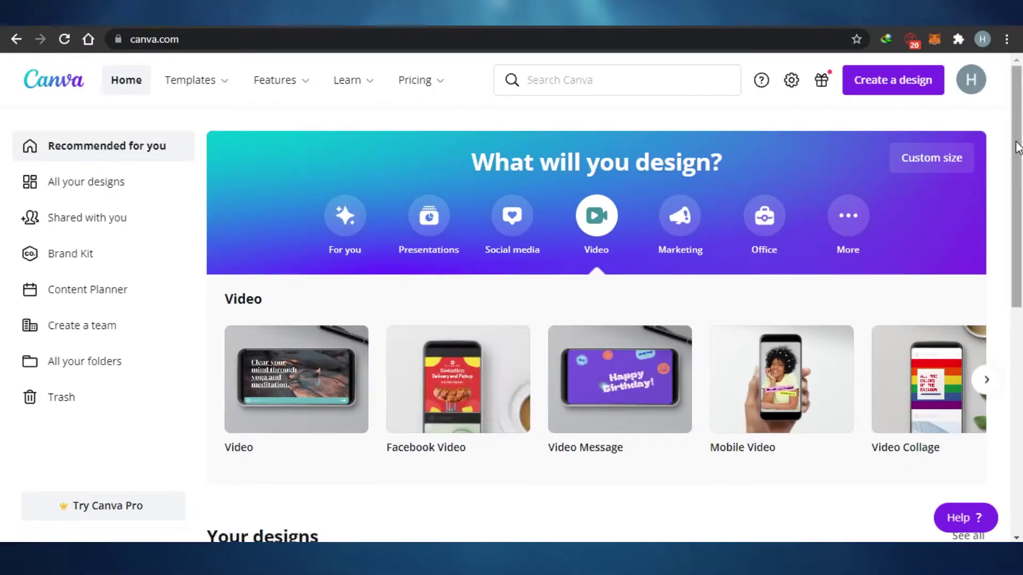
Look over Canva's home page and browse the template gallery in Crello.
mouse_move(1018, 175)
mouse_down()
mouse_move(1019, 390)
mouse_move(1020, 175)
mouse_up()
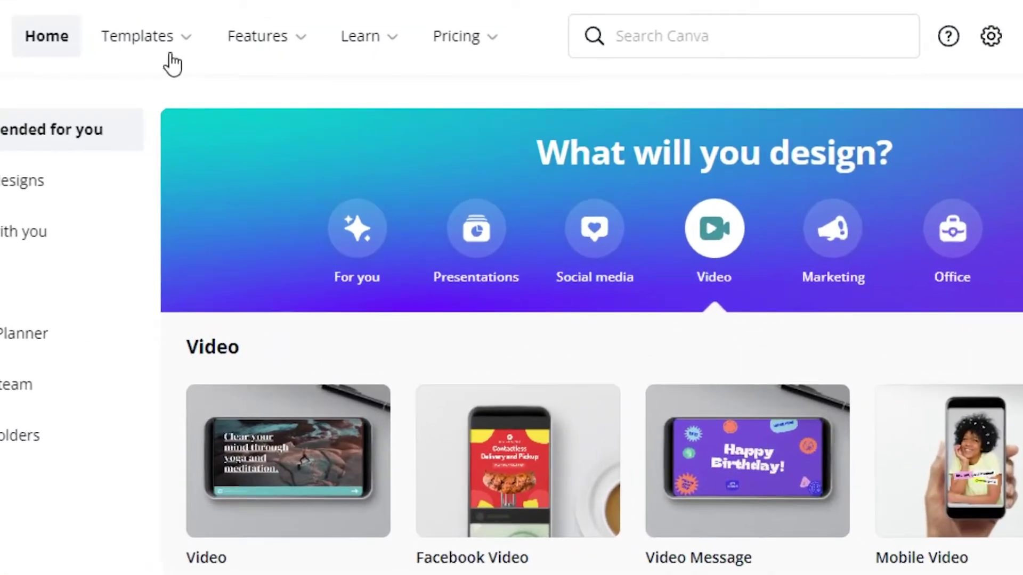
mouse_move(195, 94)
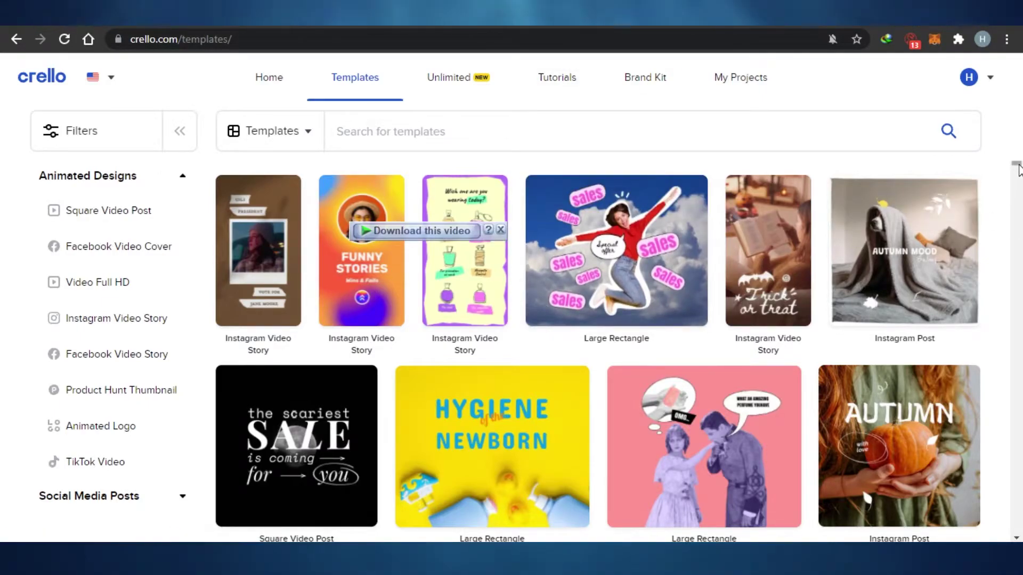
scroll(1018, 180, down, 1)
scroll(1018, 180, down, 10)
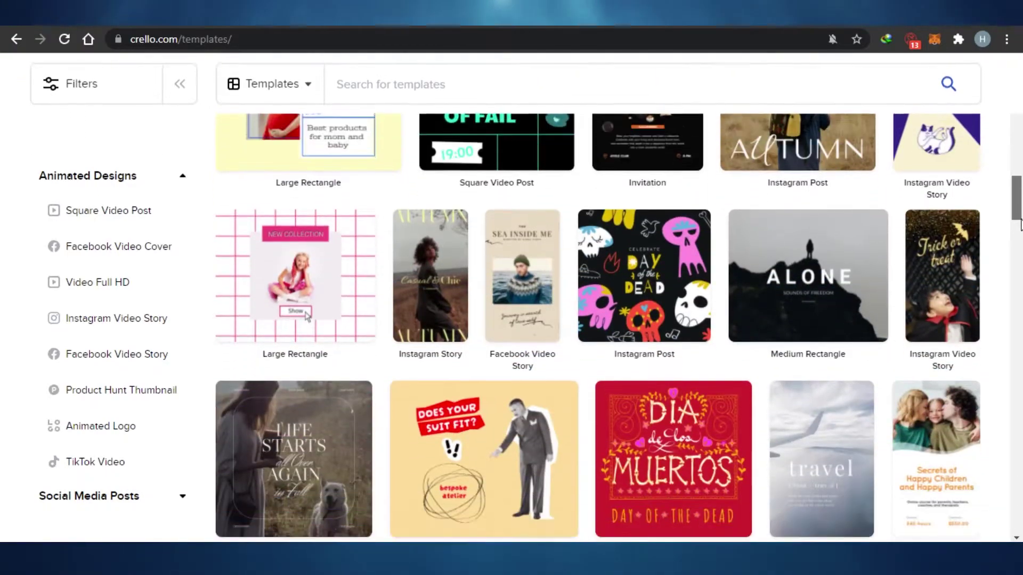
scroll(1020, 249, down, 3)
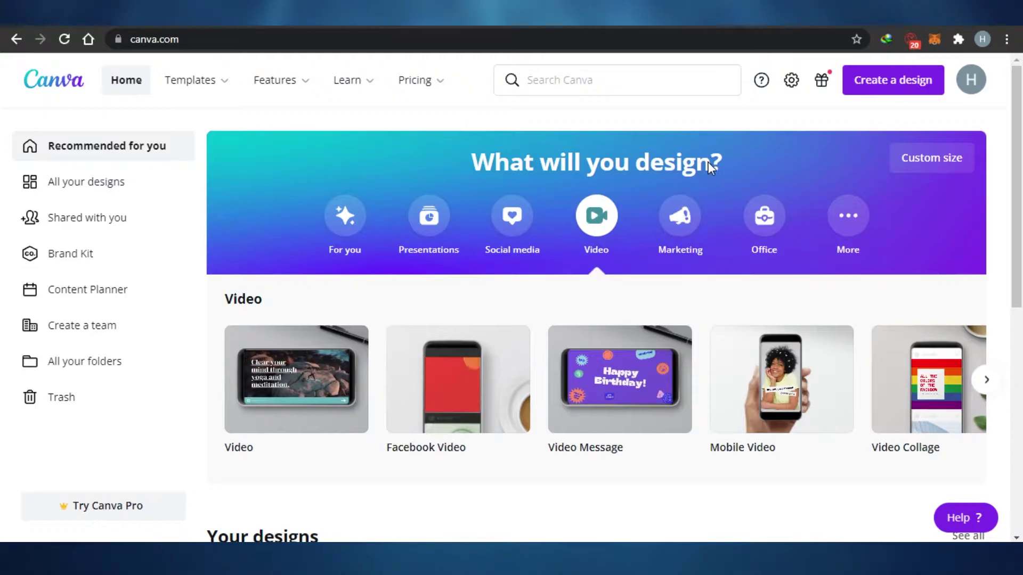
View all saved designs and the feature overview in Canva, and create a blank Instagram Post design.
drag(1021, 136, 1022, 160)
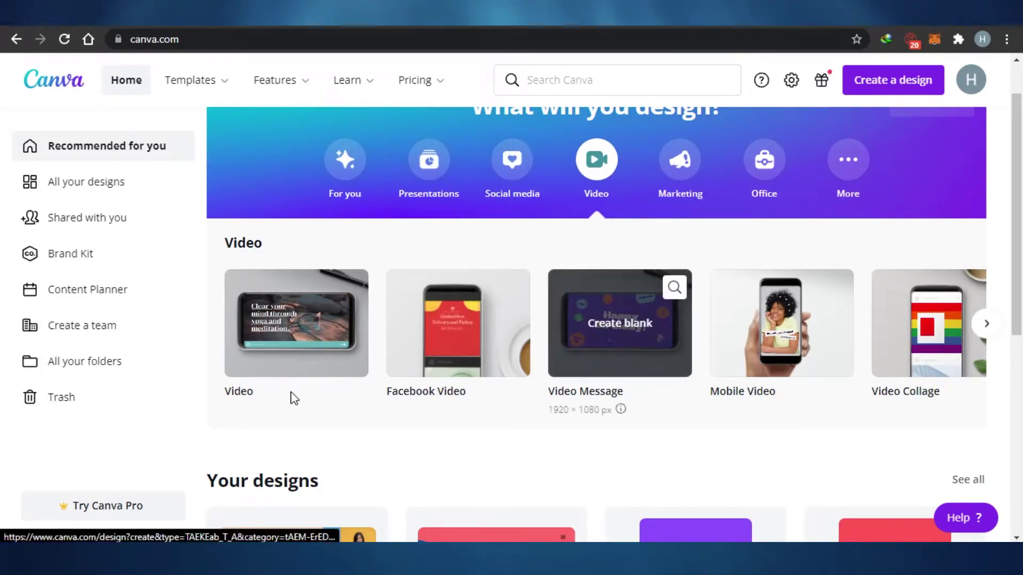
click(110, 193)
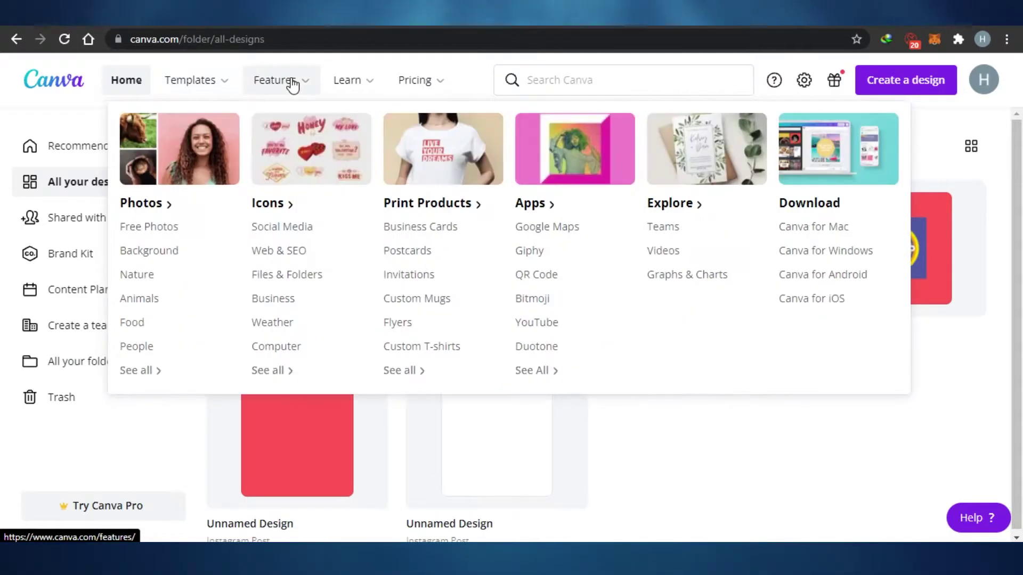
click(291, 84)
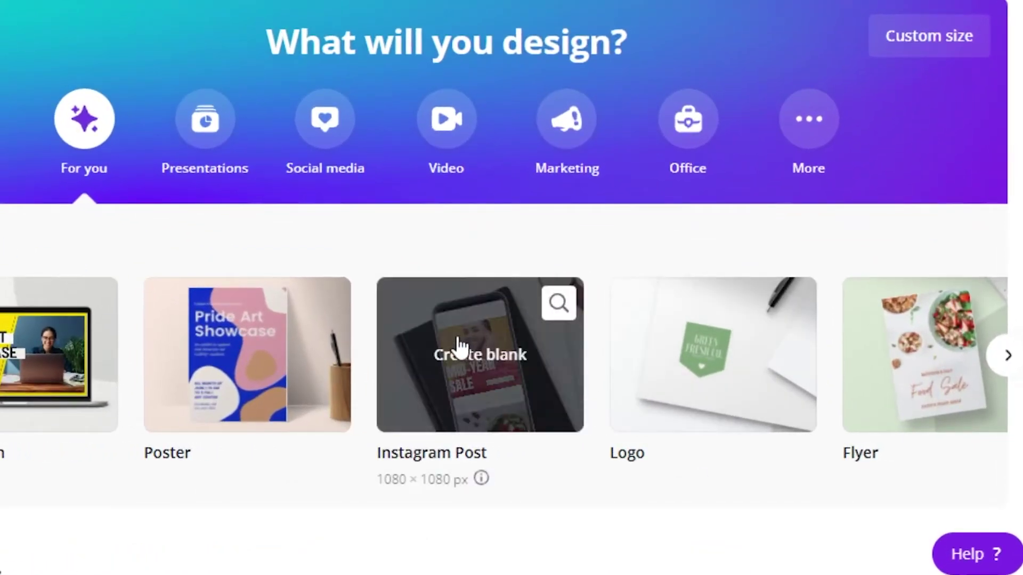
click(457, 341)
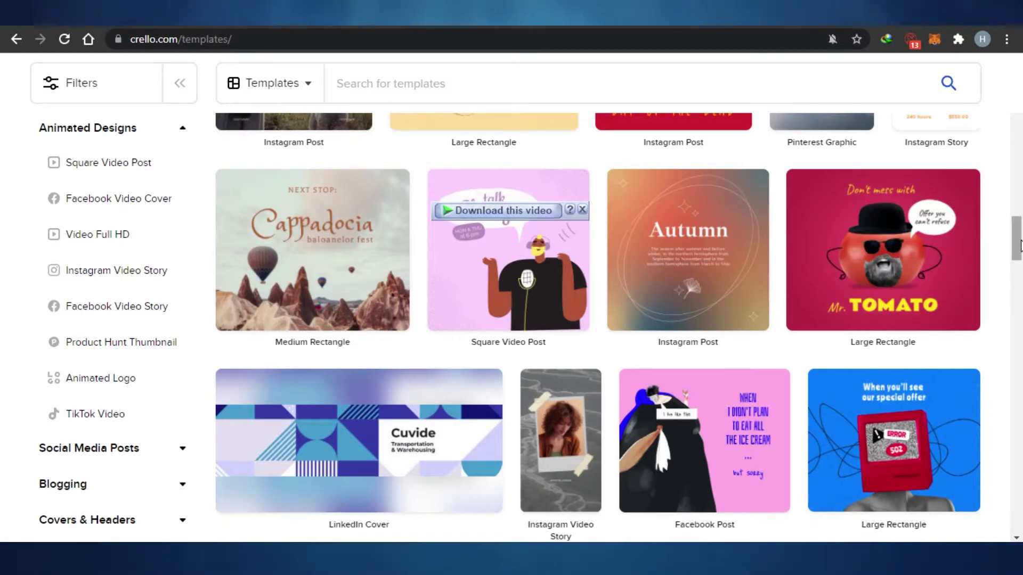
Open the Large Rectangle "Sales" template from Crello's gallery in the editor and dismiss the help pop-up.
drag(1020, 247, 1021, 137)
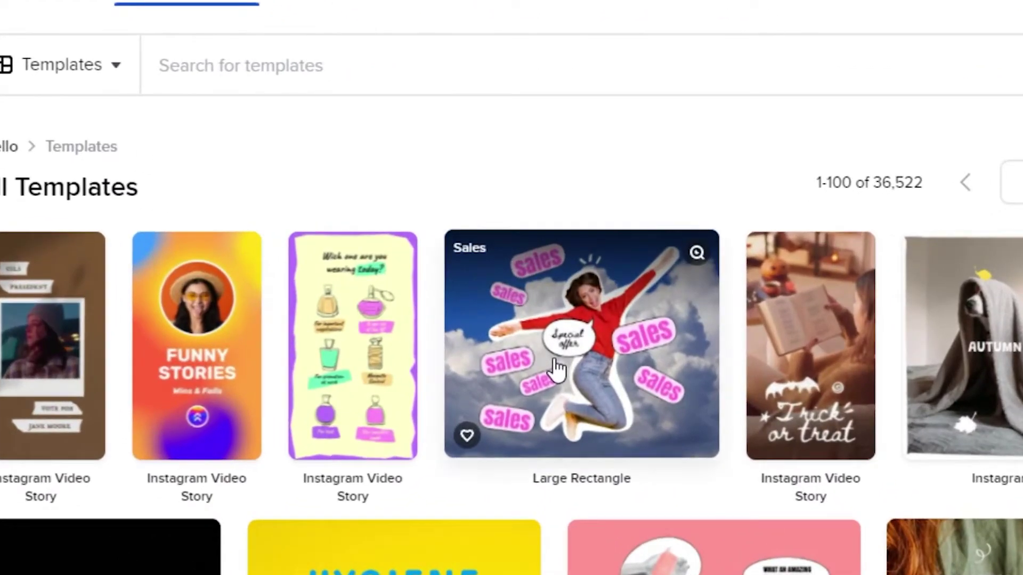
click(596, 338)
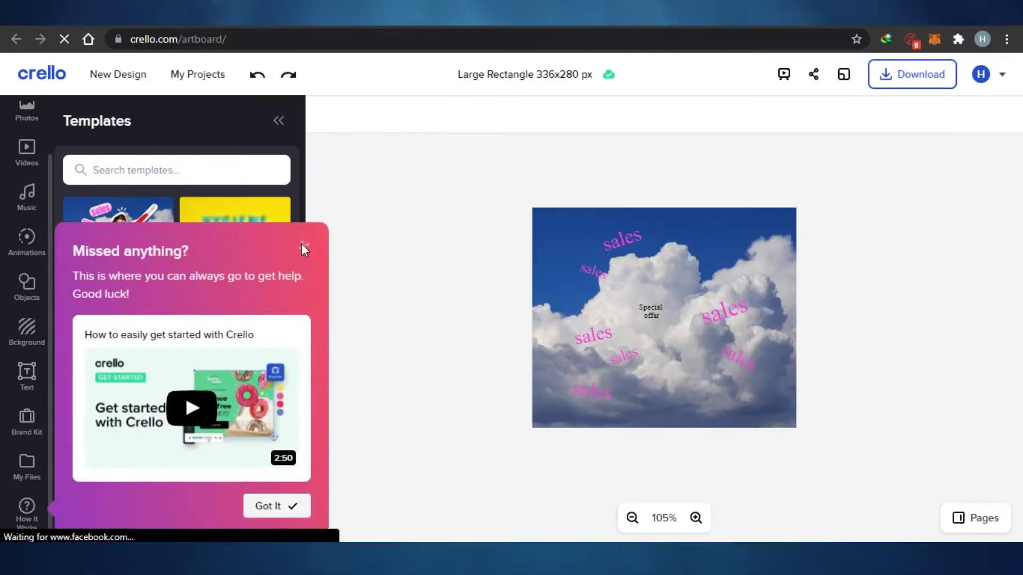
click(304, 249)
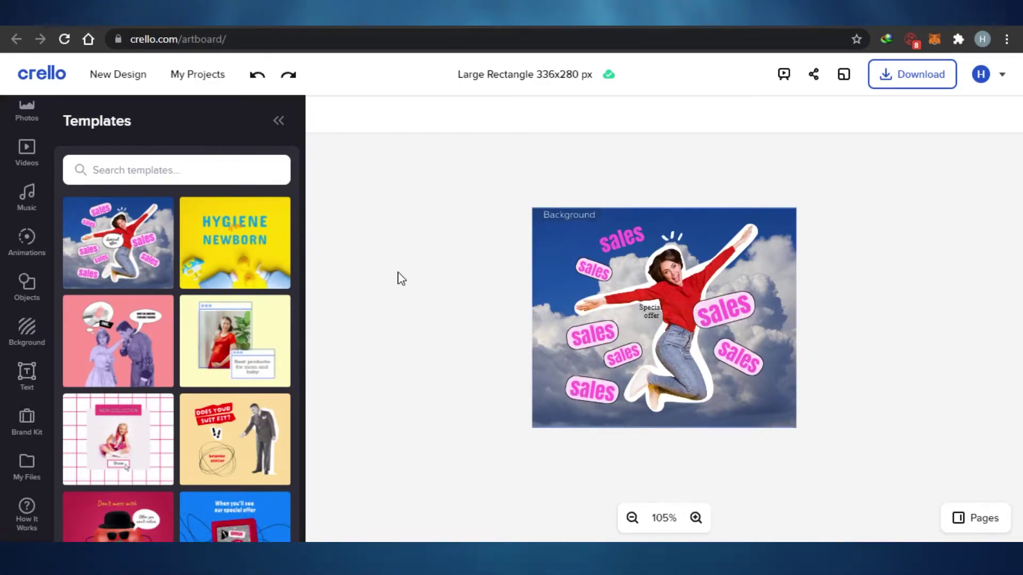
Switch to the blank Instagram Post design in Canva and browse its template categories.
click(244, 24)
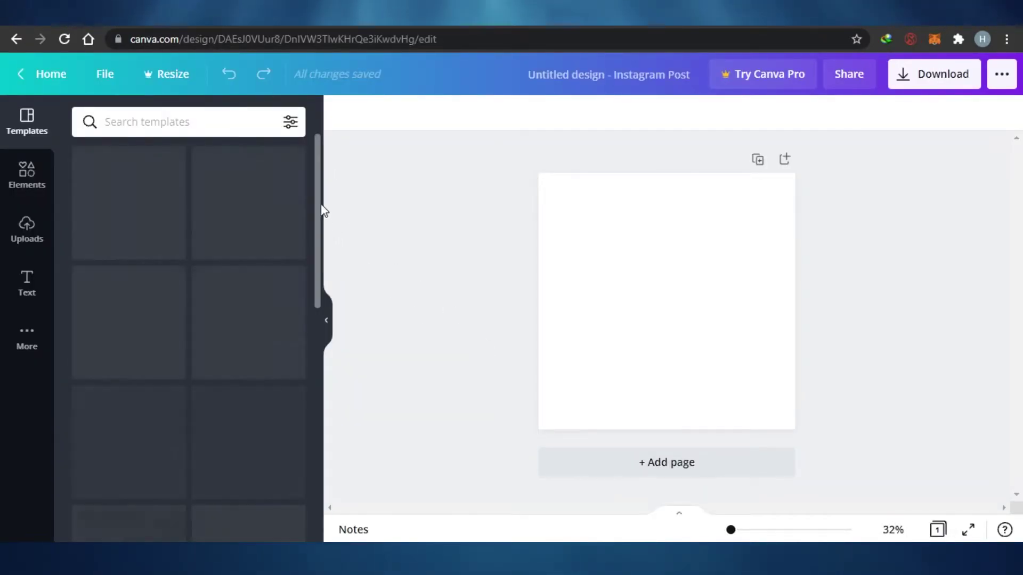
scroll(316, 192, down, 5)
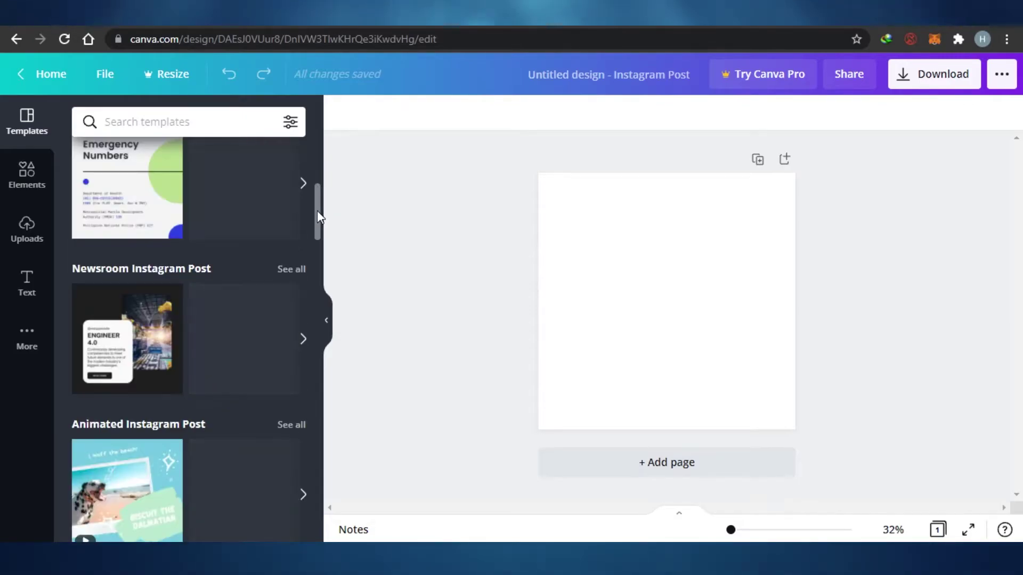
drag(317, 214, 316, 113)
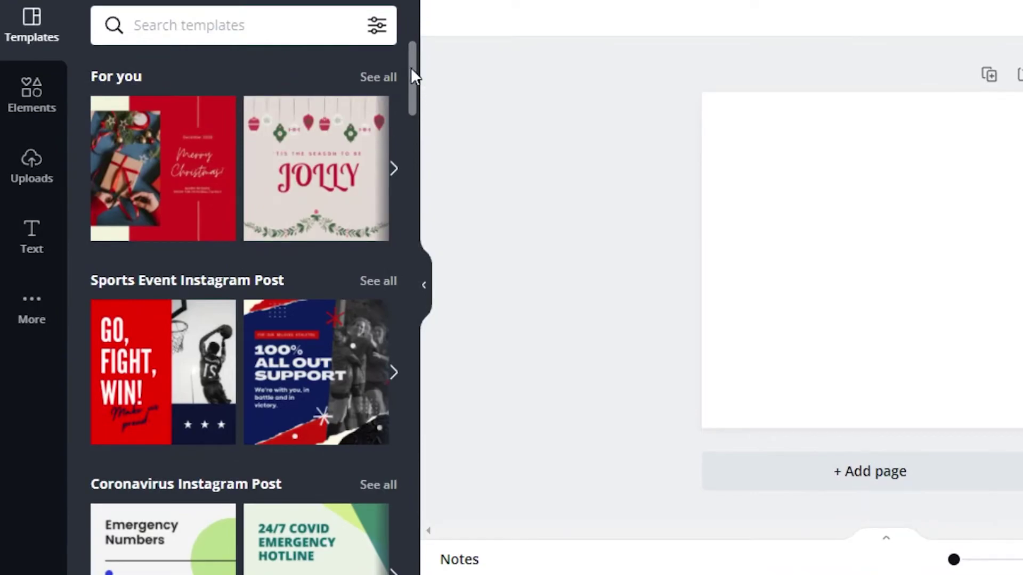
Apply the red "Merry Christmas!" template with the gift photo to the blank Instagram Post page.
drag(414, 76, 415, 159)
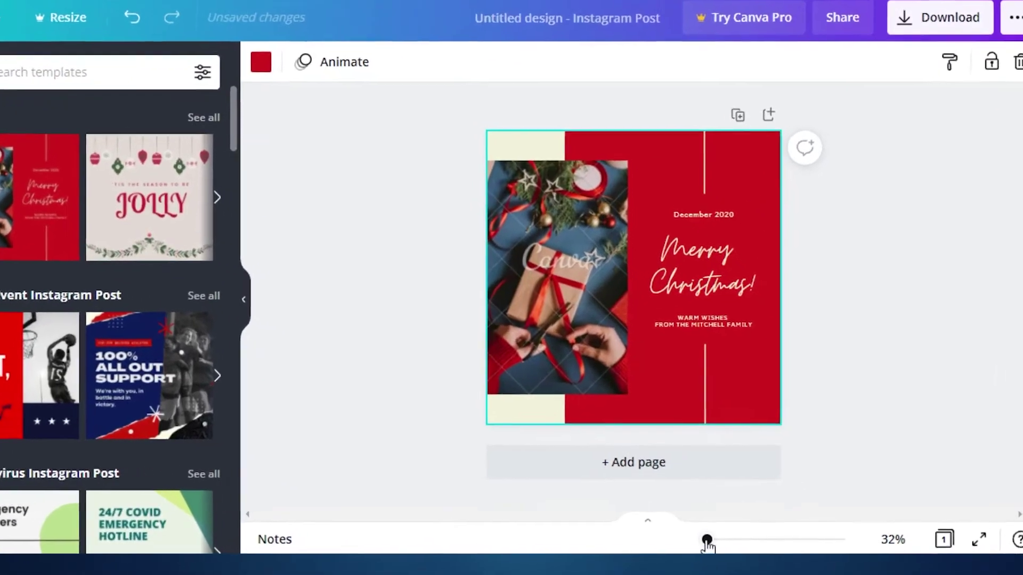
drag(707, 541, 664, 559)
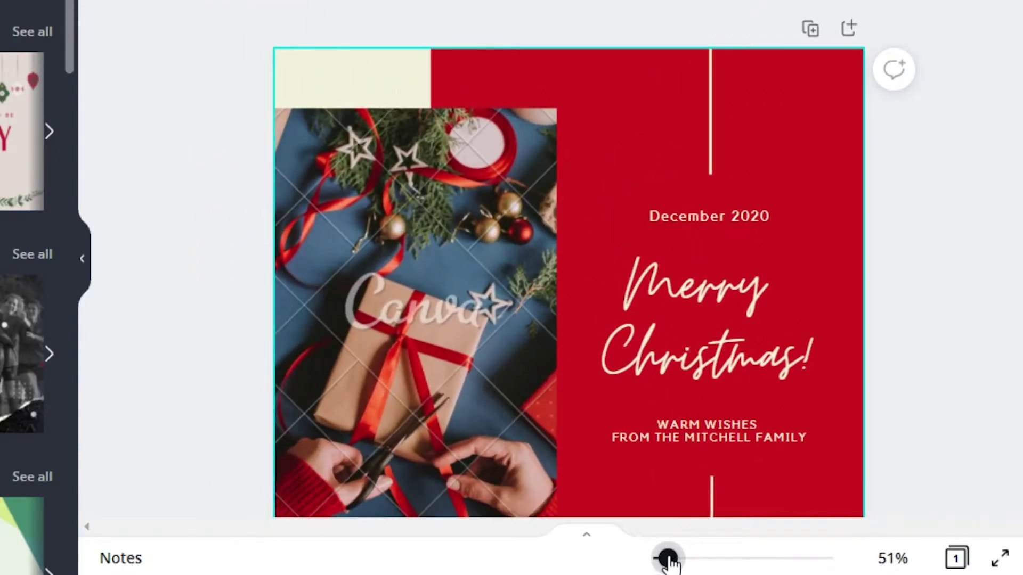
click(612, 200)
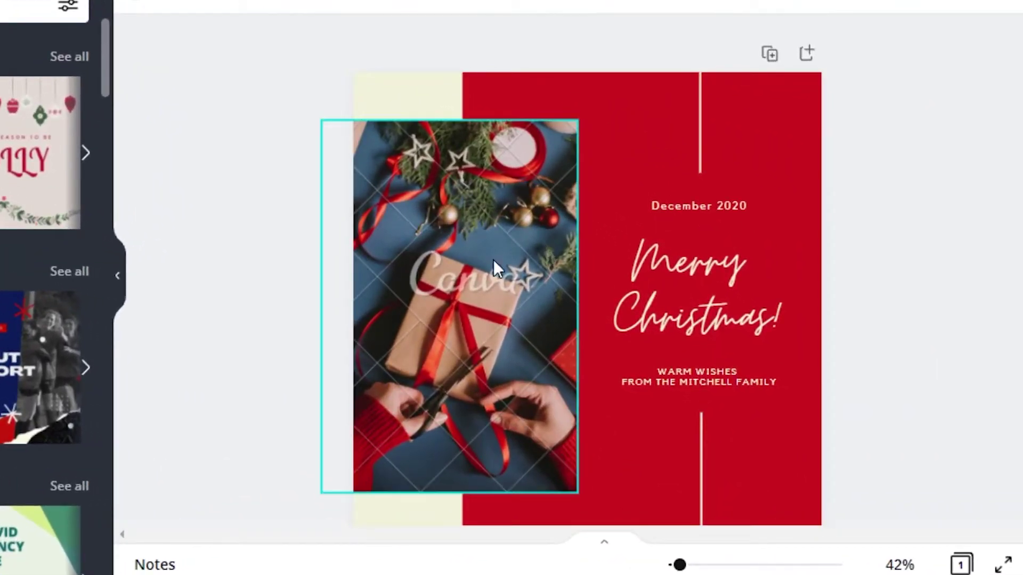
Open the image editing options for the gift photo and browse the available adjustments, filters and effects.
click(484, 213)
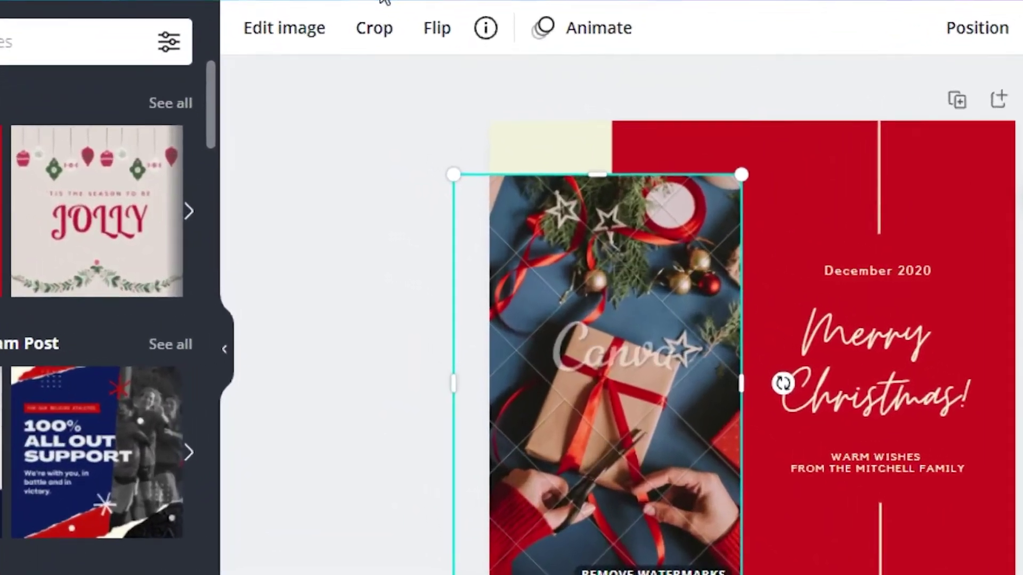
click(327, 72)
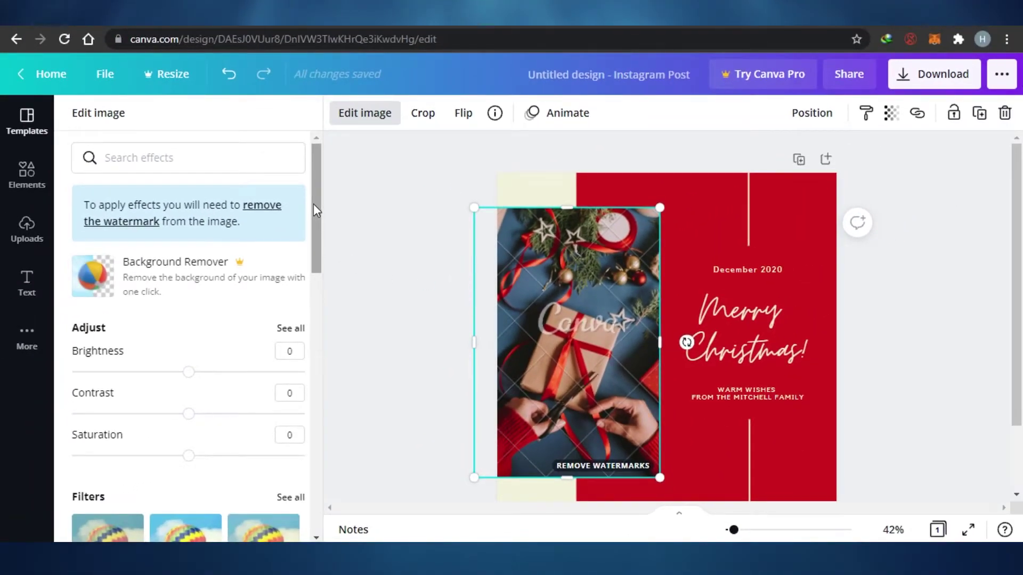
drag(246, 182, 242, 344)
drag(310, 330, 308, 434)
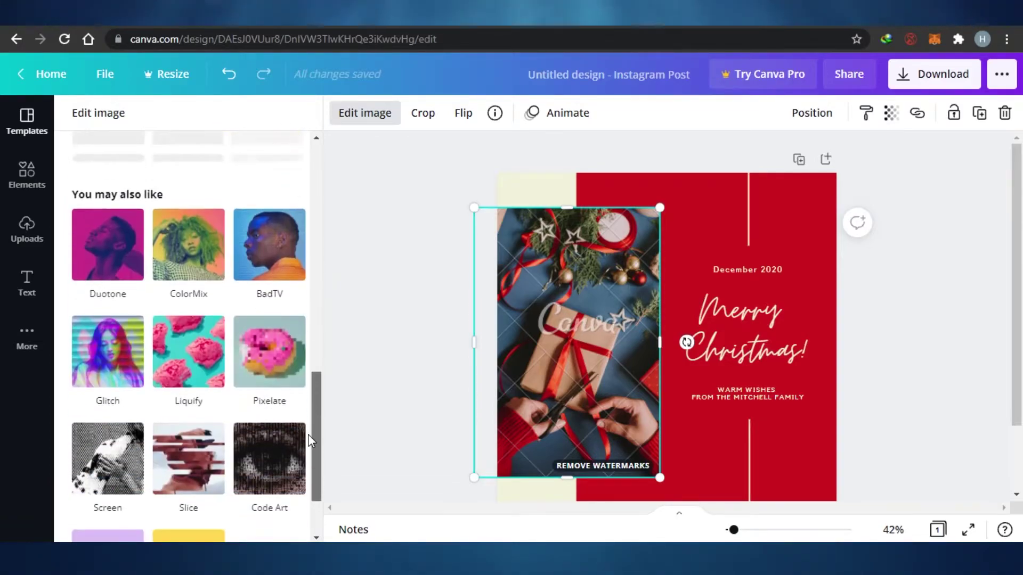
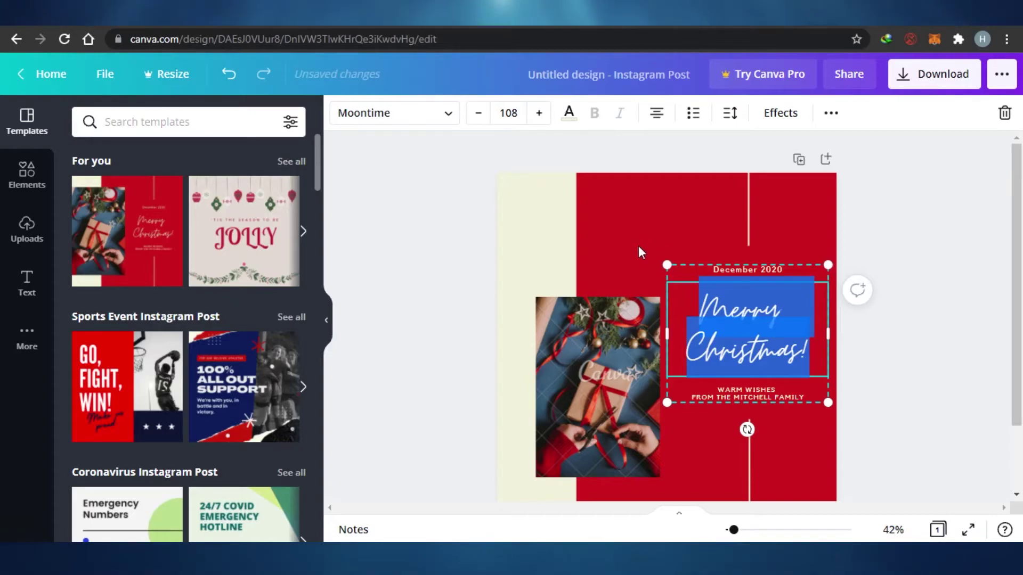
Recolour the cream vertical strip behind the gift photo with the red document colour.
click(524, 214)
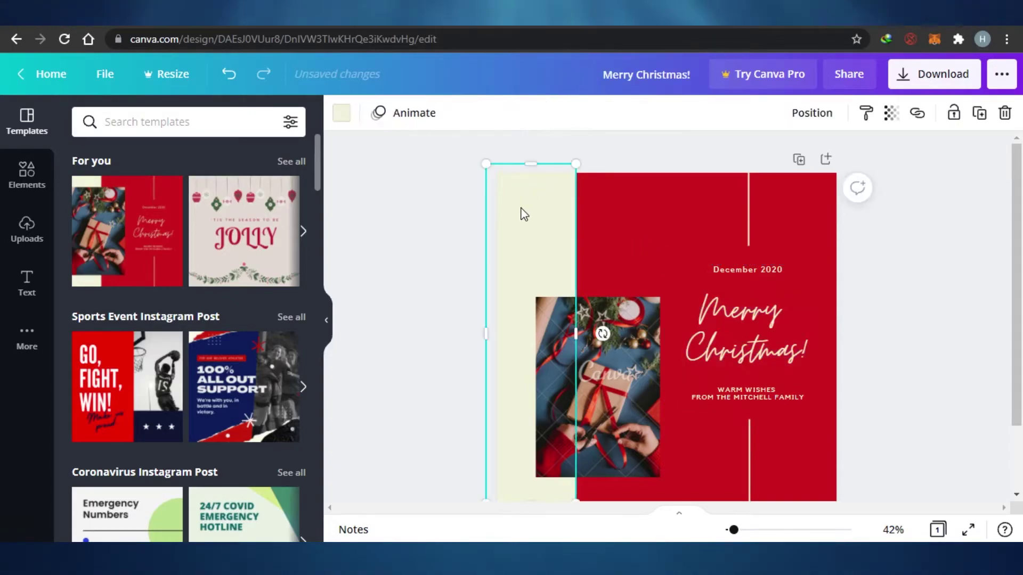
click(343, 113)
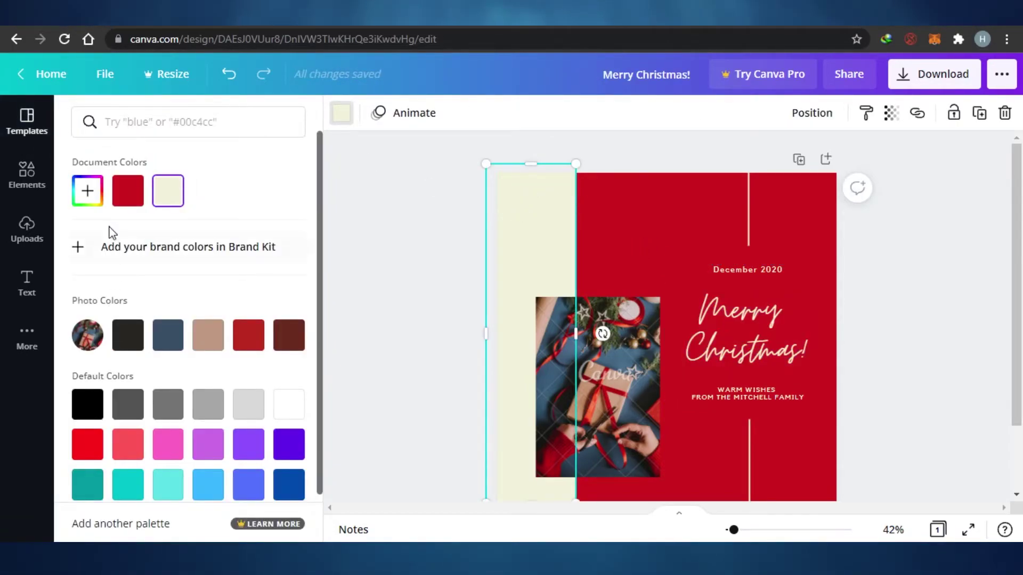
click(128, 203)
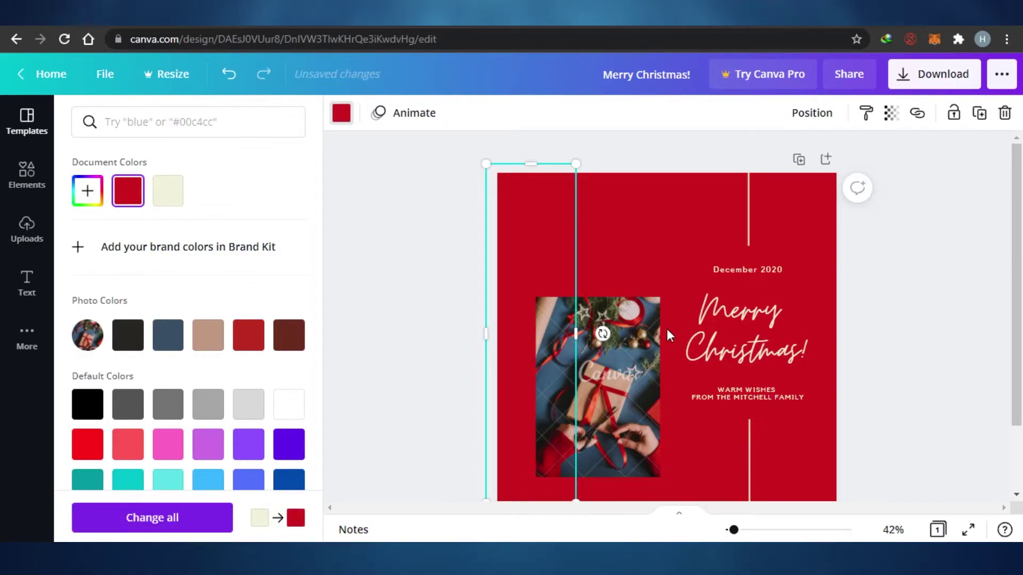
key(Escape)
Enlarge the gift photo to most of the page height and shift it toward the page's left edge.
click(606, 374)
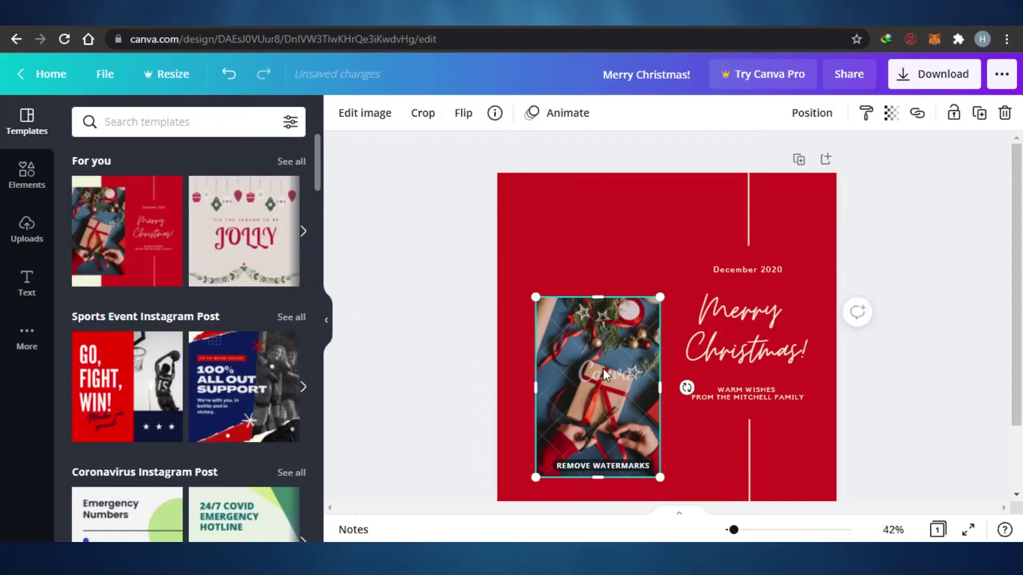
drag(667, 276, 730, 200)
drag(633, 248, 612, 248)
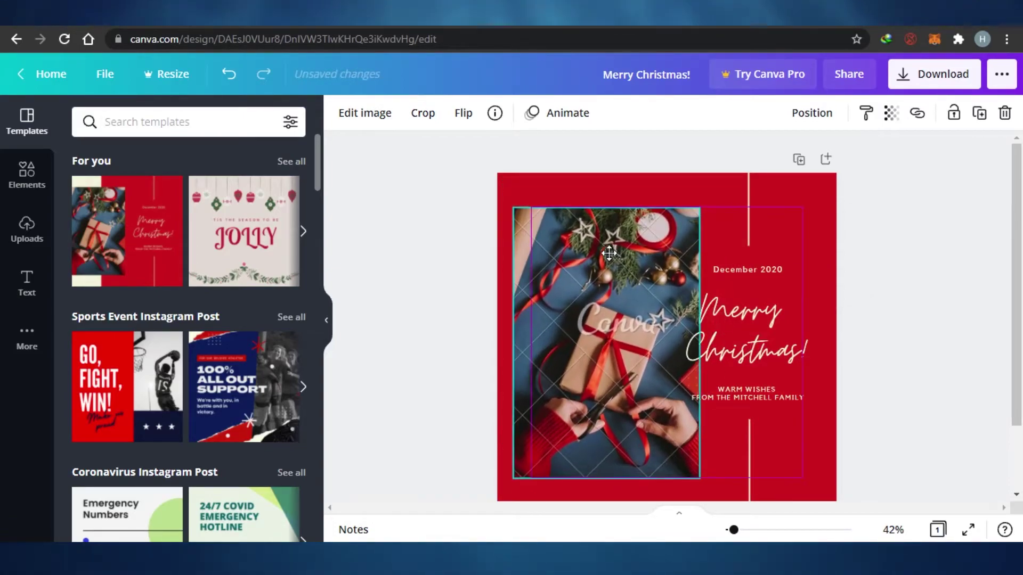
click(976, 302)
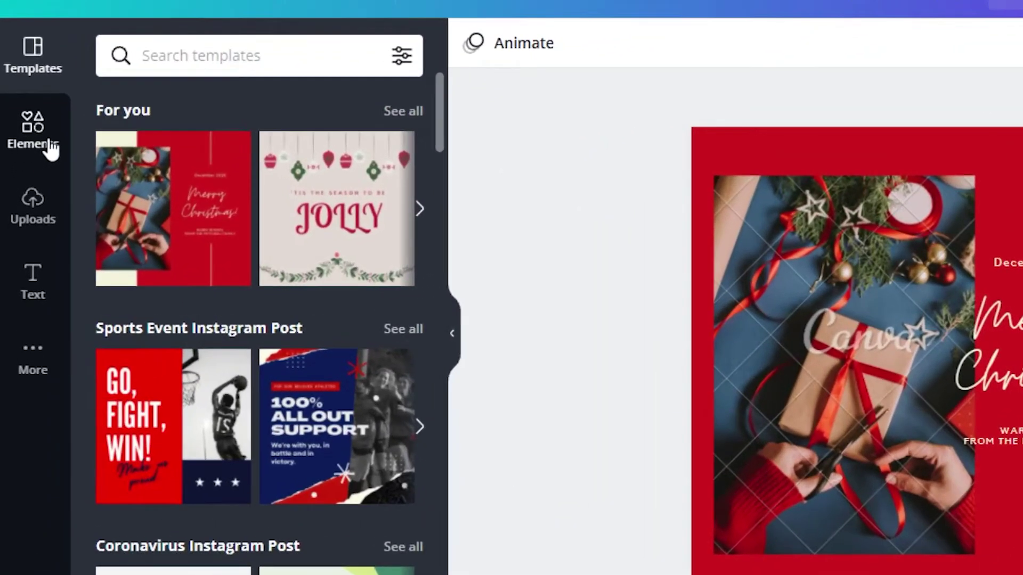
Show the Elements library and delete the gift photo from the page.
click(33, 133)
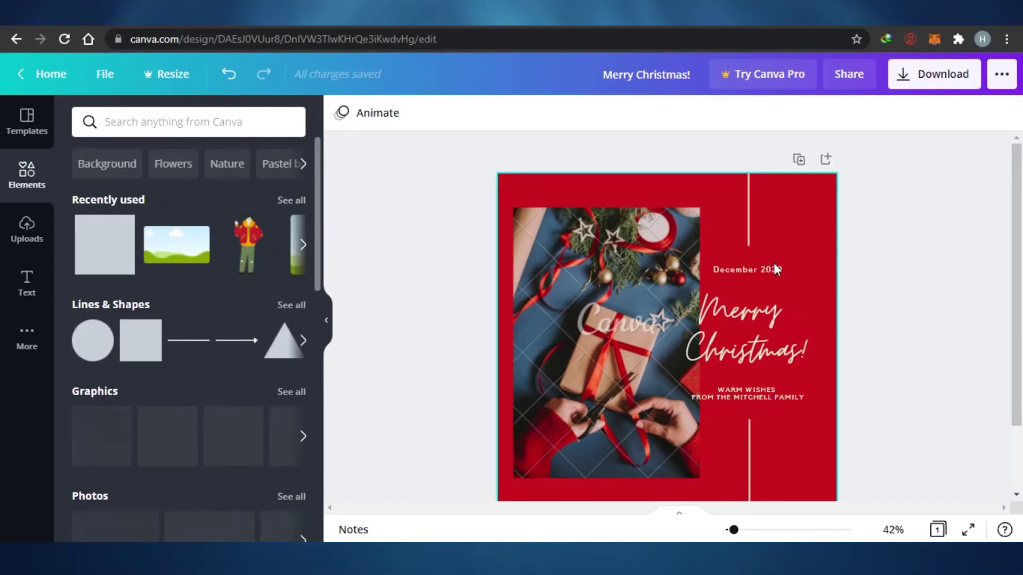
click(621, 269)
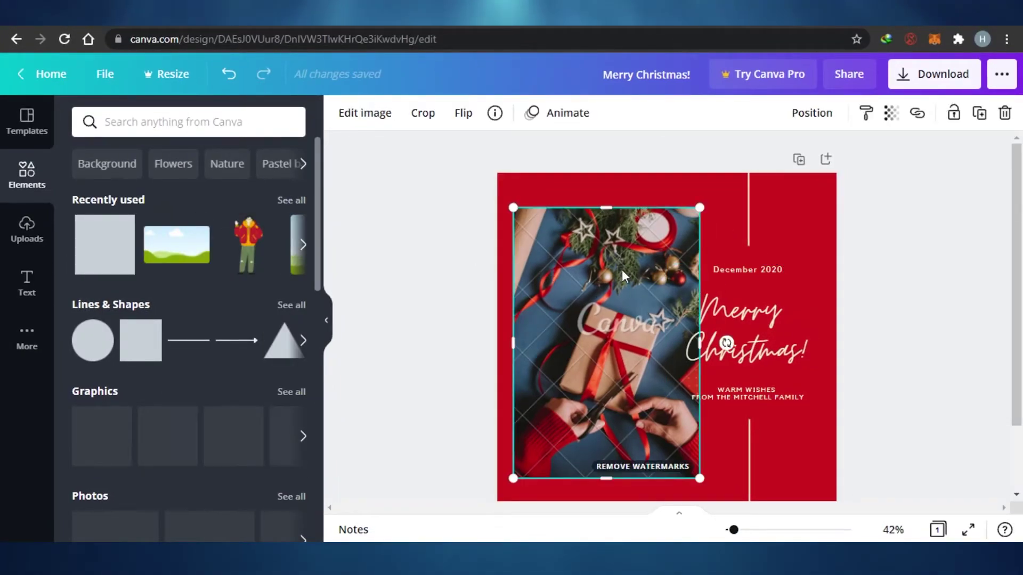
click(1006, 113)
Delete the grouped greeting text and both vertical lines, leaving only the red background.
click(736, 261)
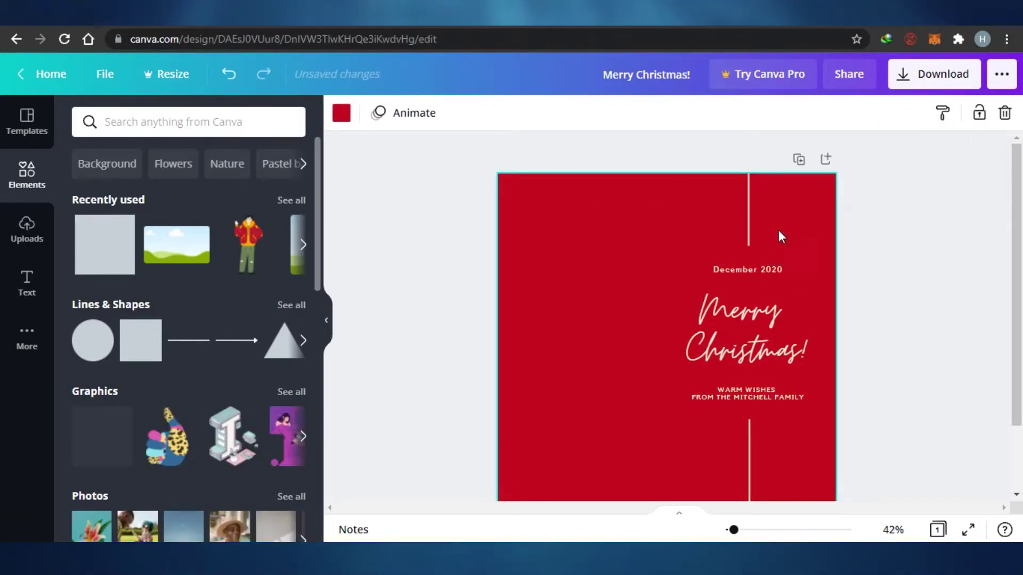
click(733, 302)
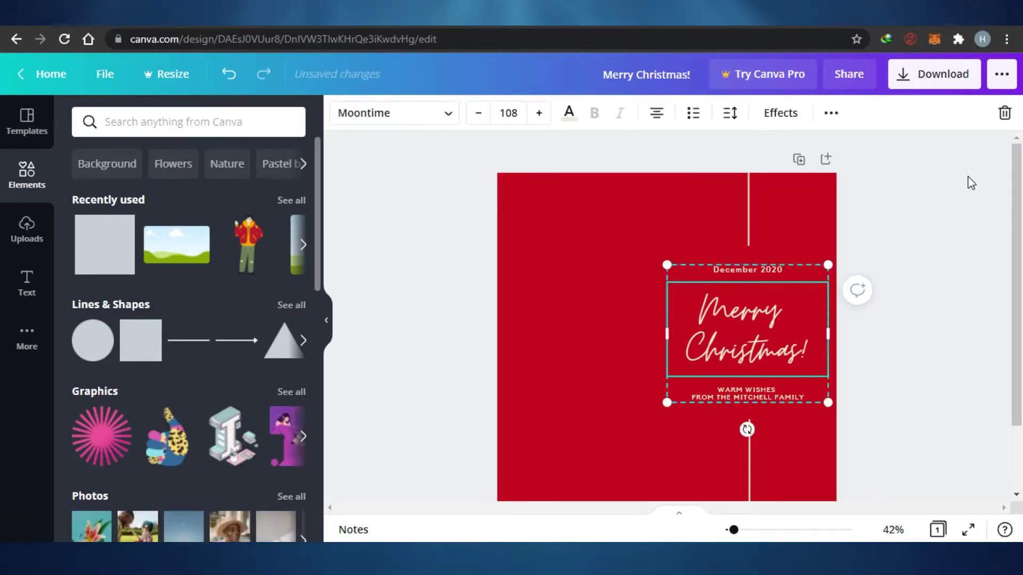
click(1005, 113)
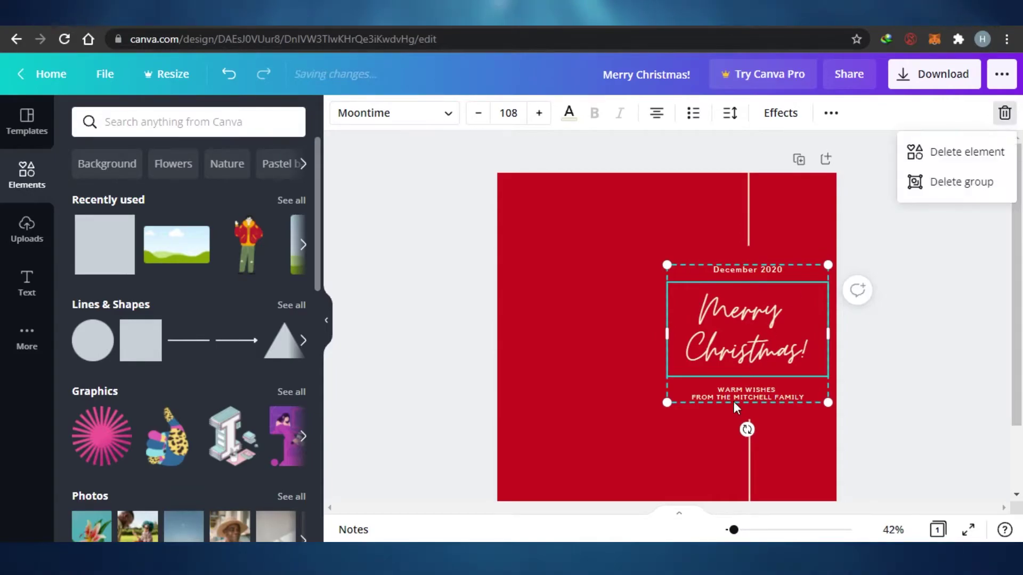
click(1004, 115)
right_click(777, 339)
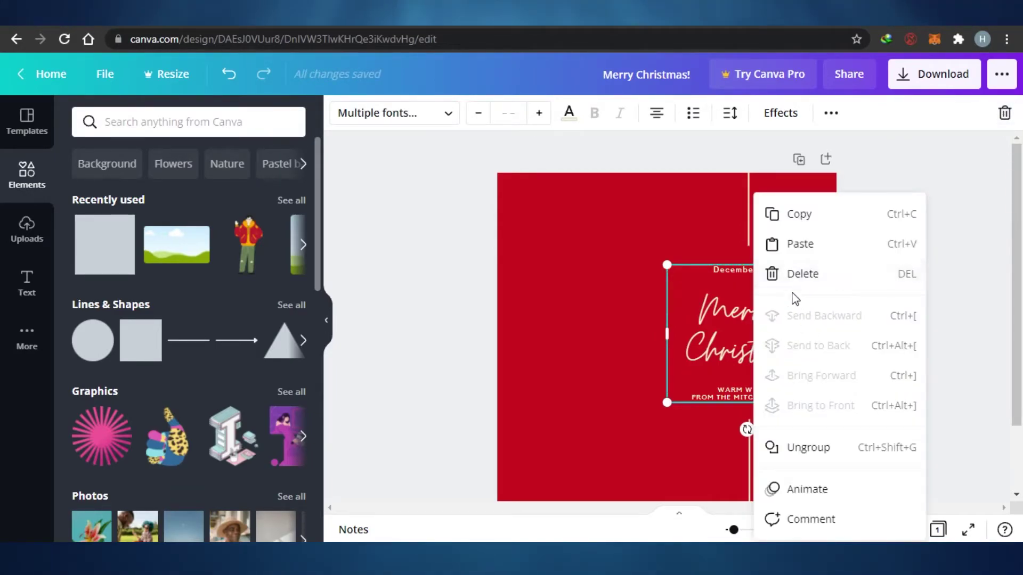
click(789, 276)
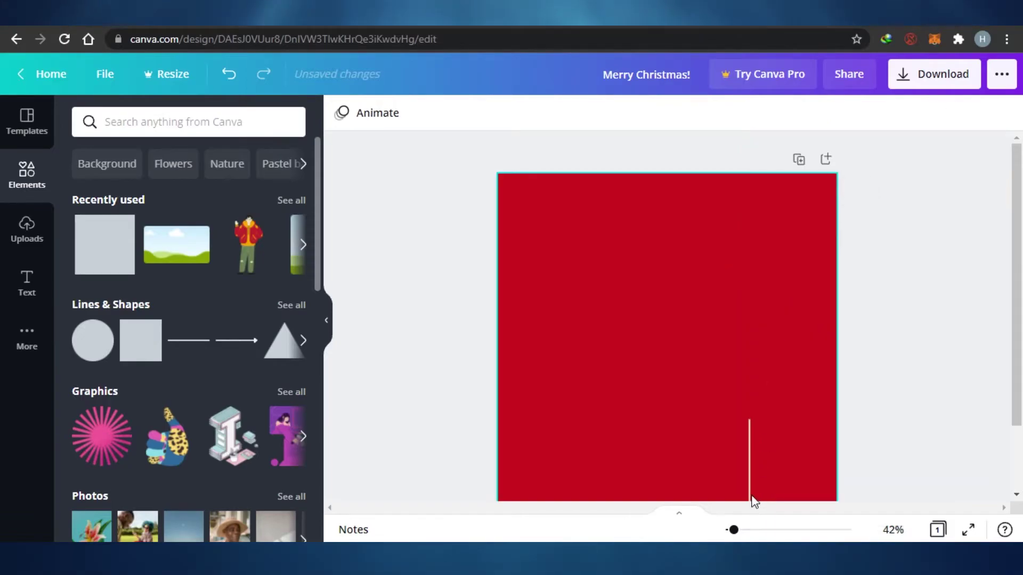
scroll(751, 486, down, 2)
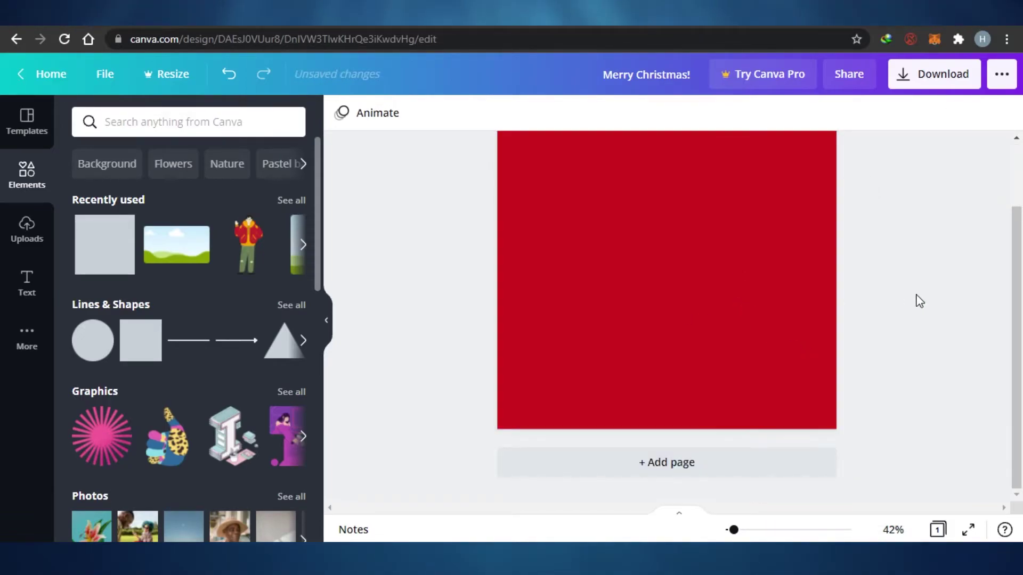
scroll(1017, 318, up, 2)
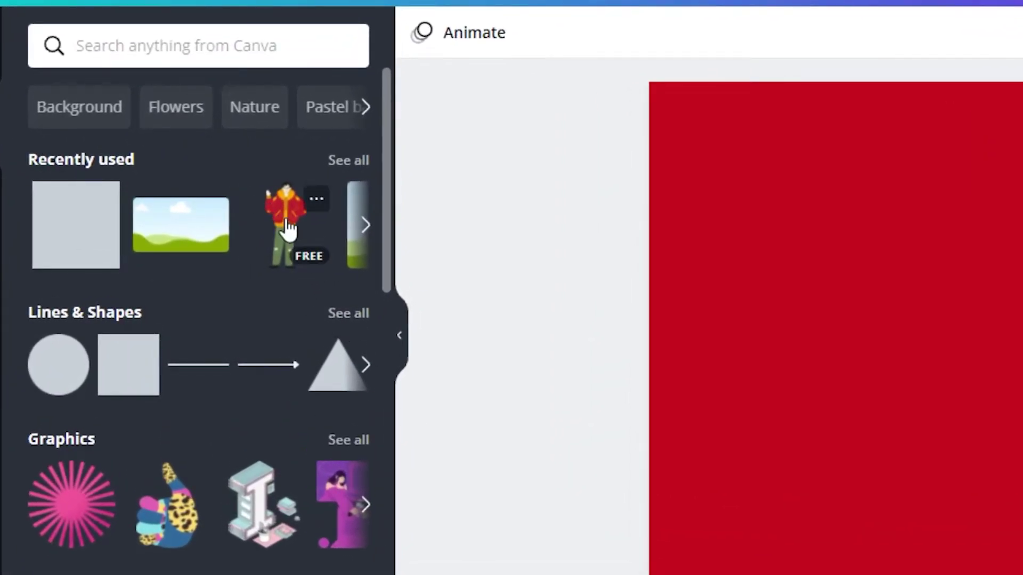
Add the recently used waving character graphic and place it in the page's lower right area.
click(287, 228)
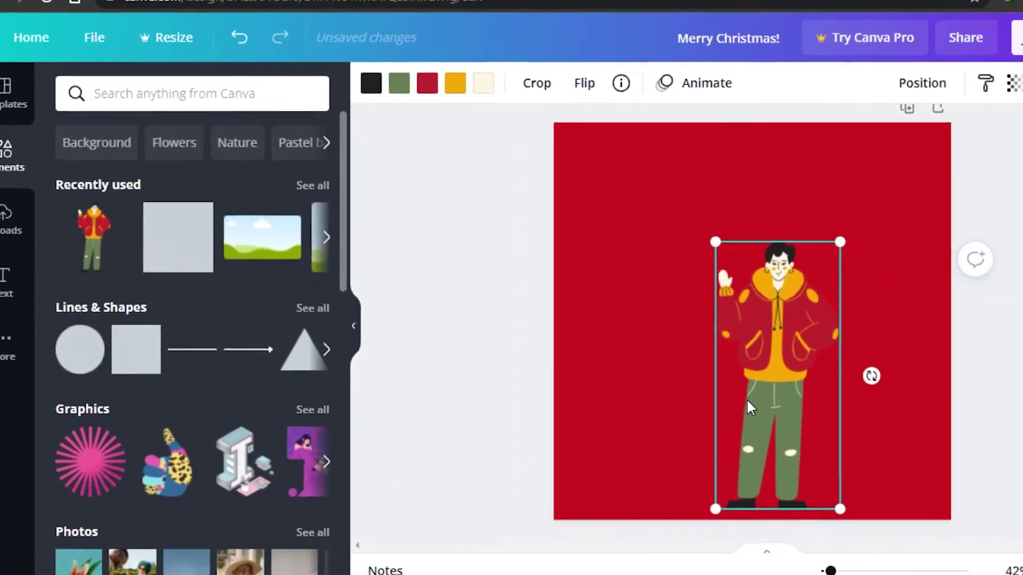
drag(866, 377, 929, 377)
drag(689, 349, 730, 394)
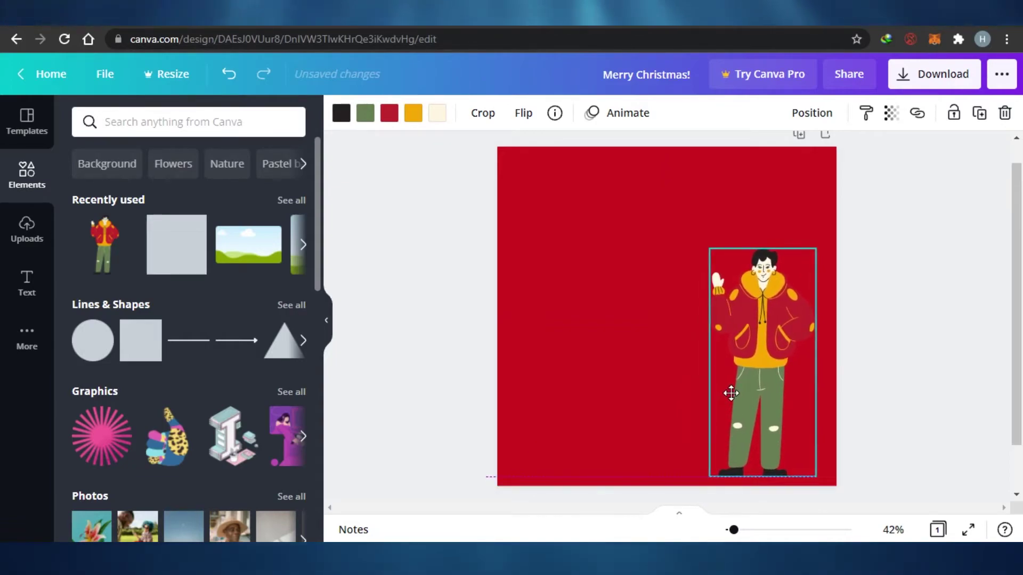
Add a square shape to the left of the character and shrink it from its upper right corner.
click(141, 349)
drag(592, 246, 601, 268)
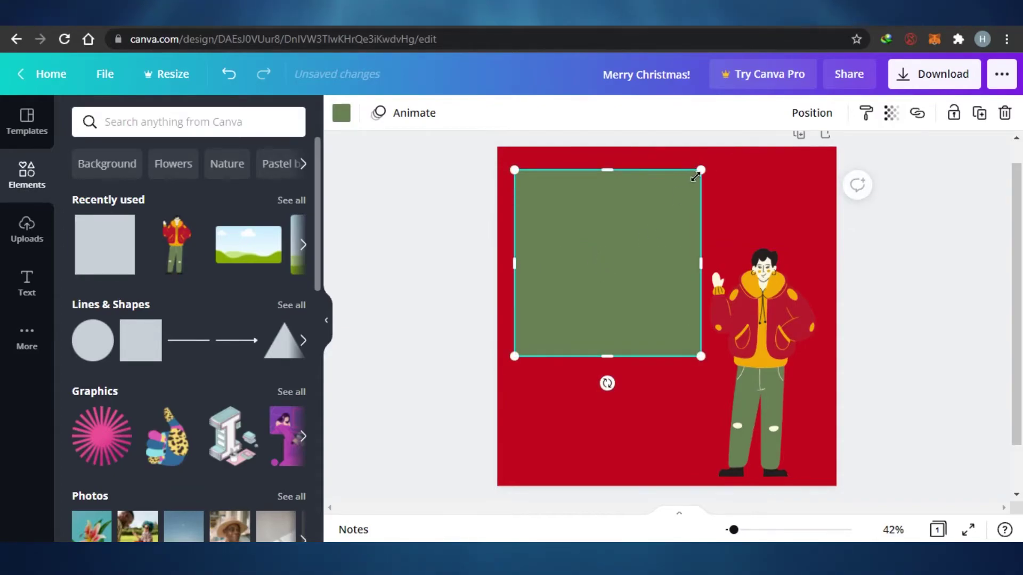
drag(667, 217, 635, 235)
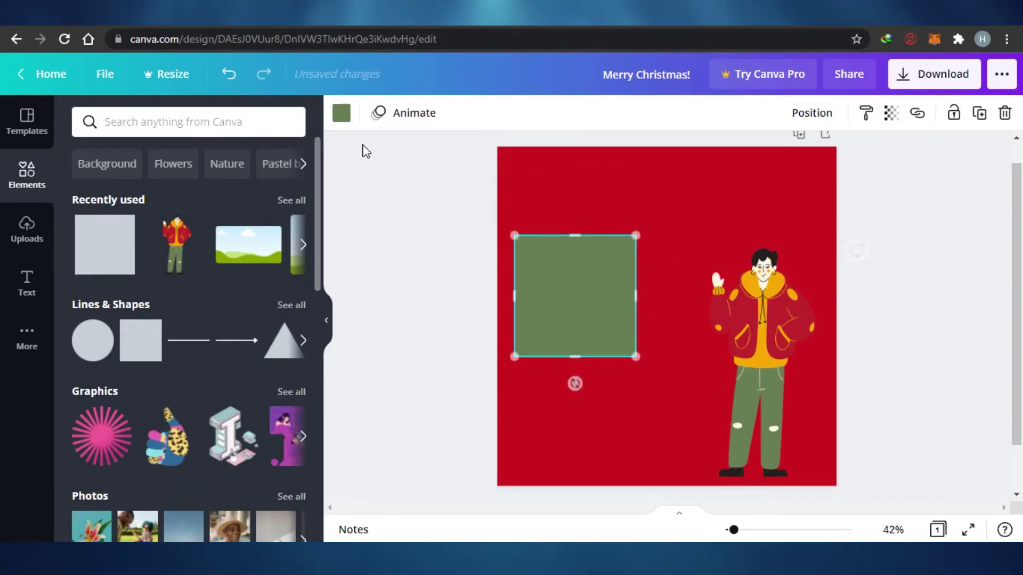
Recolour the square with the yellow document colour and move it into the page's upper left corner.
click(342, 113)
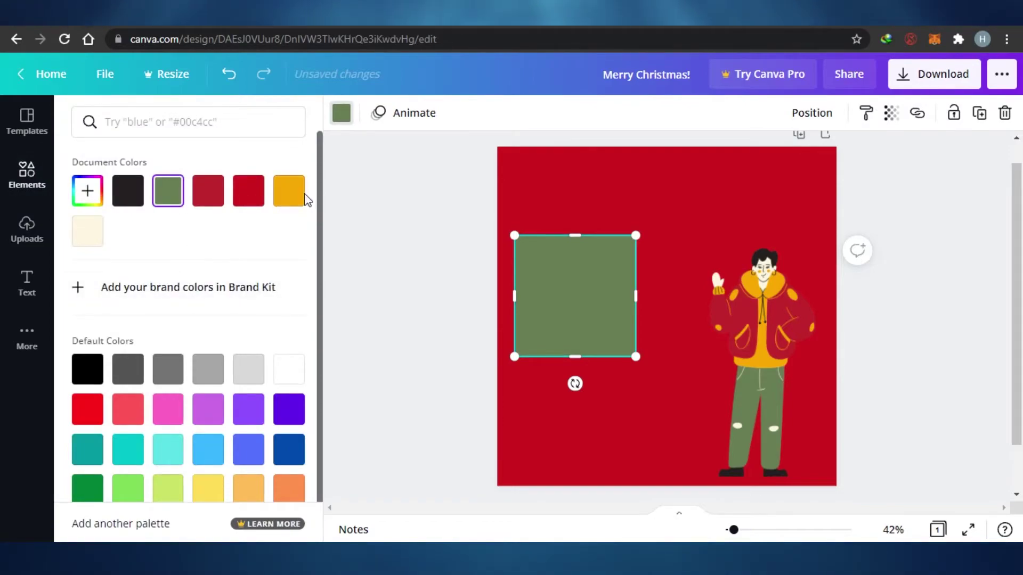
click(288, 201)
drag(568, 300, 547, 198)
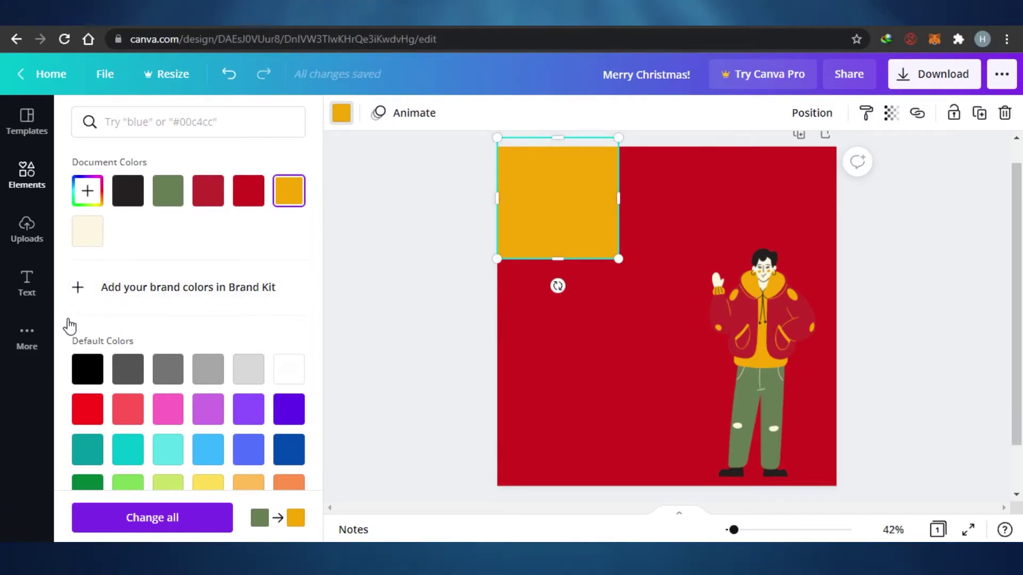
Browse the stock photos in Elements and add the envelope and blank card photo to the page.
drag(315, 205, 313, 298)
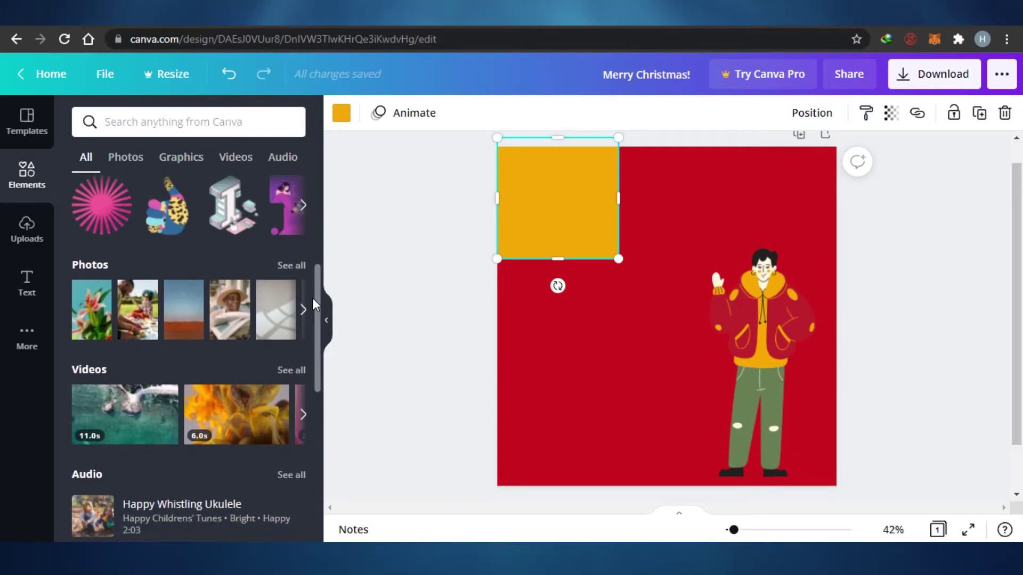
click(302, 311)
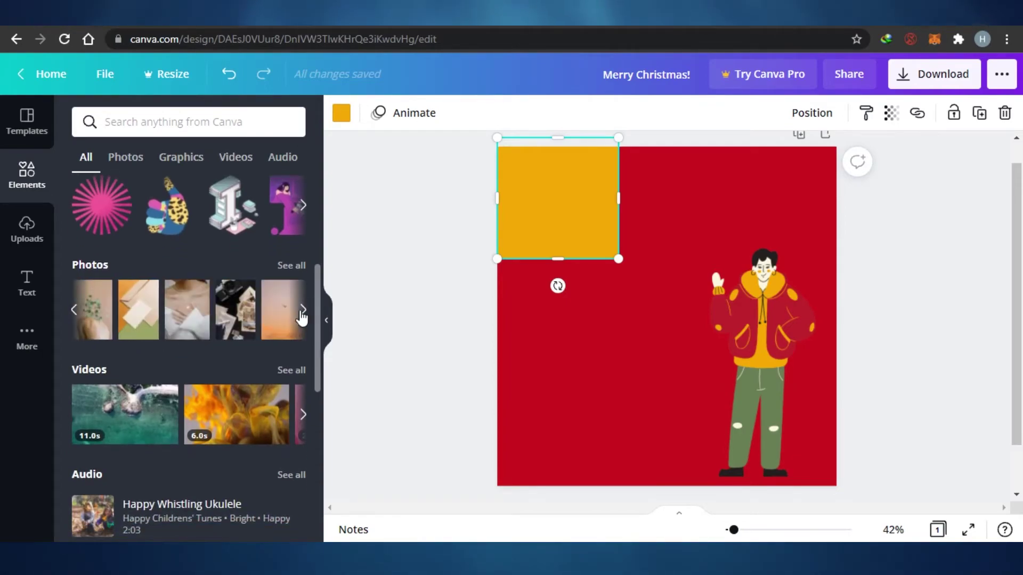
click(138, 315)
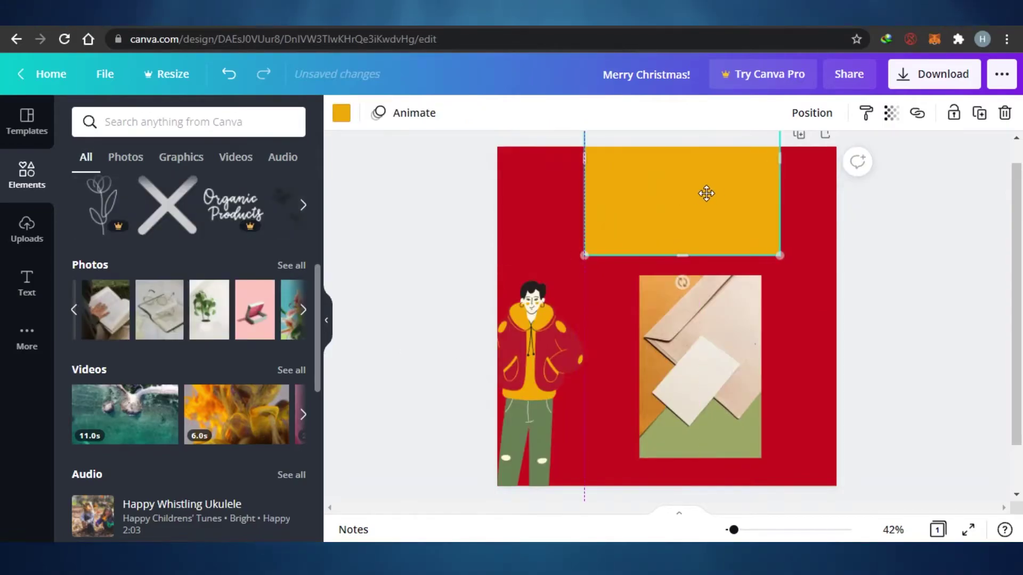
Move the yellow rectangle to the page's upper right corner, the envelope photo over its left part, and the character slightly right.
drag(705, 192, 755, 197)
click(714, 352)
drag(704, 259, 695, 144)
drag(539, 399, 569, 397)
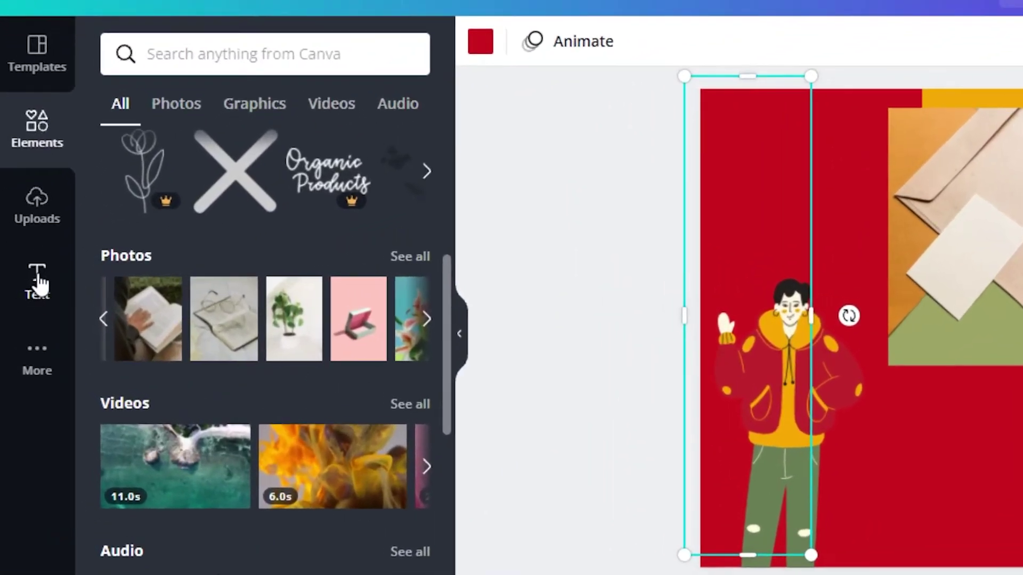
Add the COFFEE PLEASE font combination to the page and replace its wording with HELLO OCTOBER.
click(27, 282)
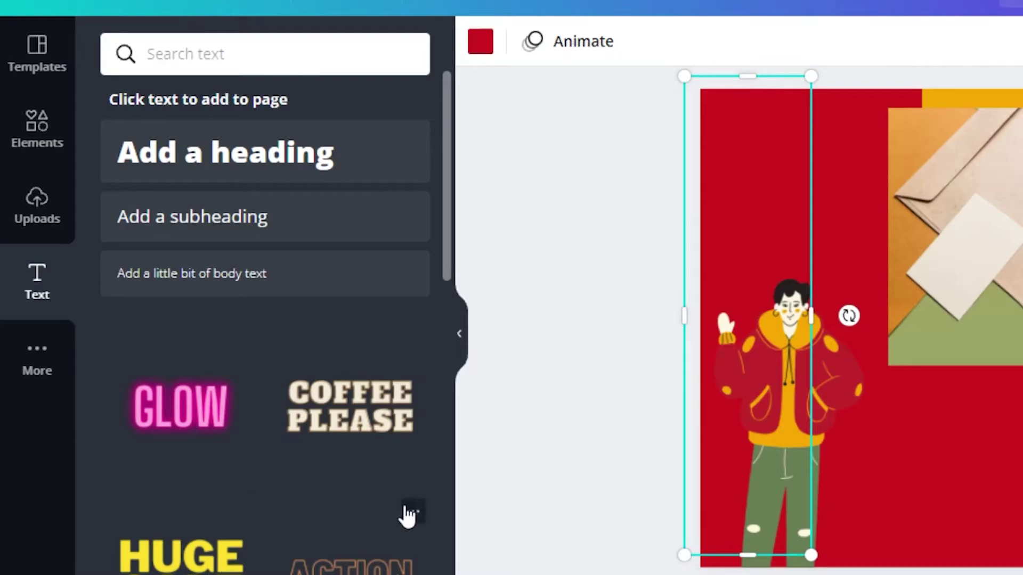
click(364, 421)
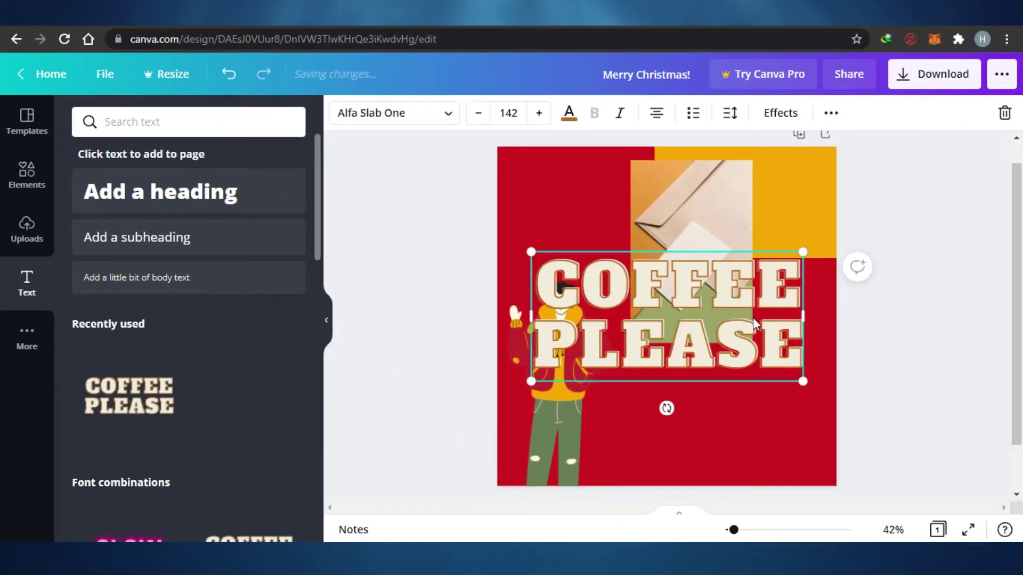
click(793, 351)
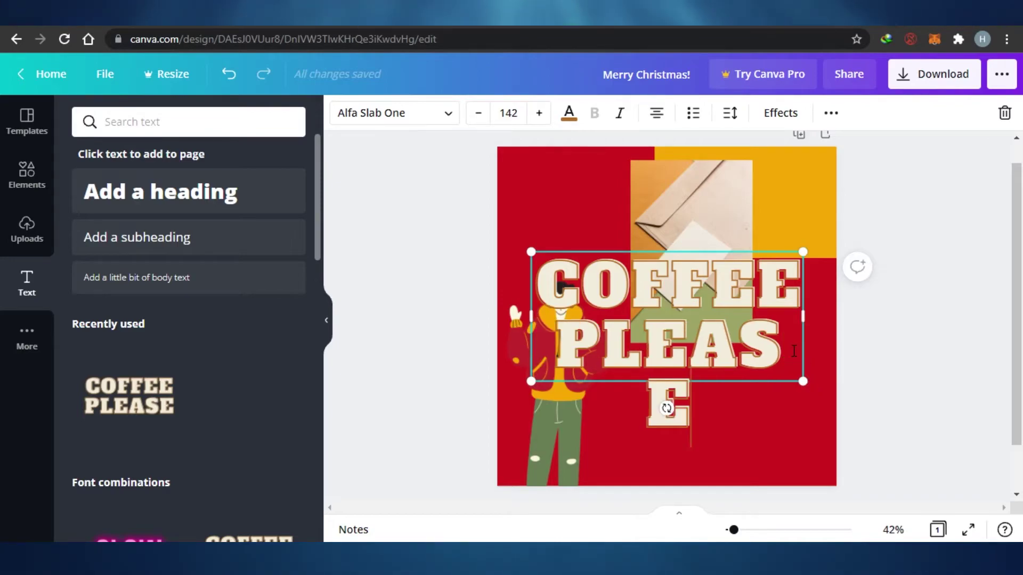
key(BackSpace)
key(BackSpace)
key(BackSpace)
key(BackSpace)
key(BackSpace)
key(BackSpace)
key(BackSpace)
key(BackSpace)
key(BackSpace)
key(BackSpace)
key(BackSpace)
key(BackSpace)
key(BackSpace)
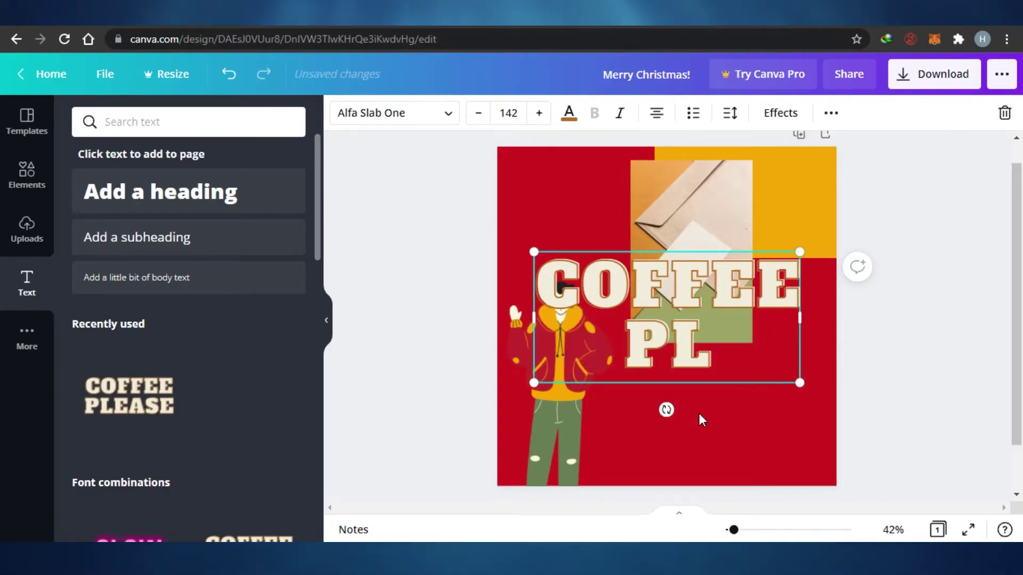
text(HELLO OCTOBER)
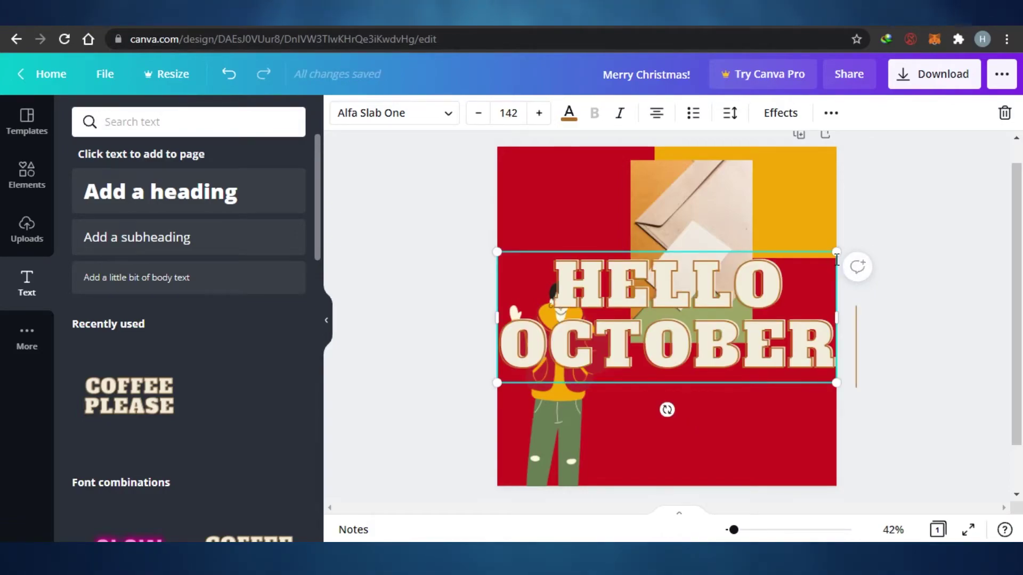
Shrink the HELLO OCTOBER text from its lower right corner and place it below the envelope photo.
drag(836, 383, 710, 383)
drag(611, 331, 773, 396)
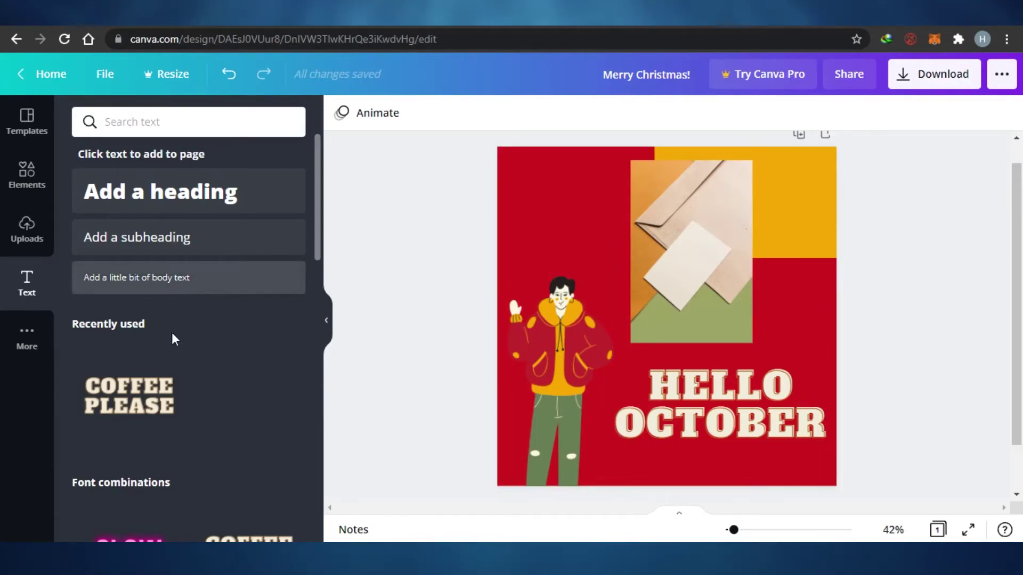
Browse the remaining text styles and the additional Canva content types, apps and integrations.
drag(316, 200, 310, 226)
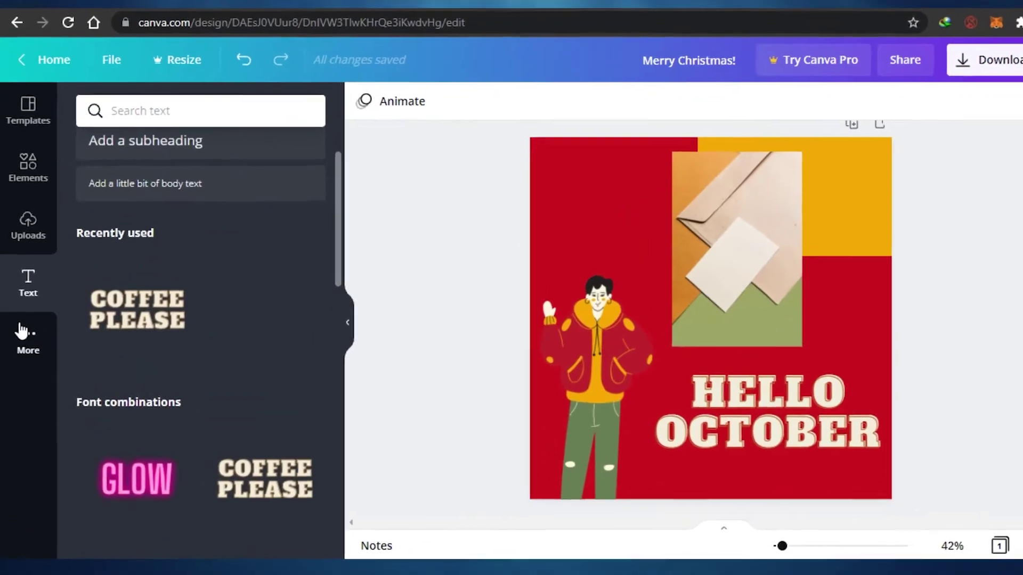
click(24, 331)
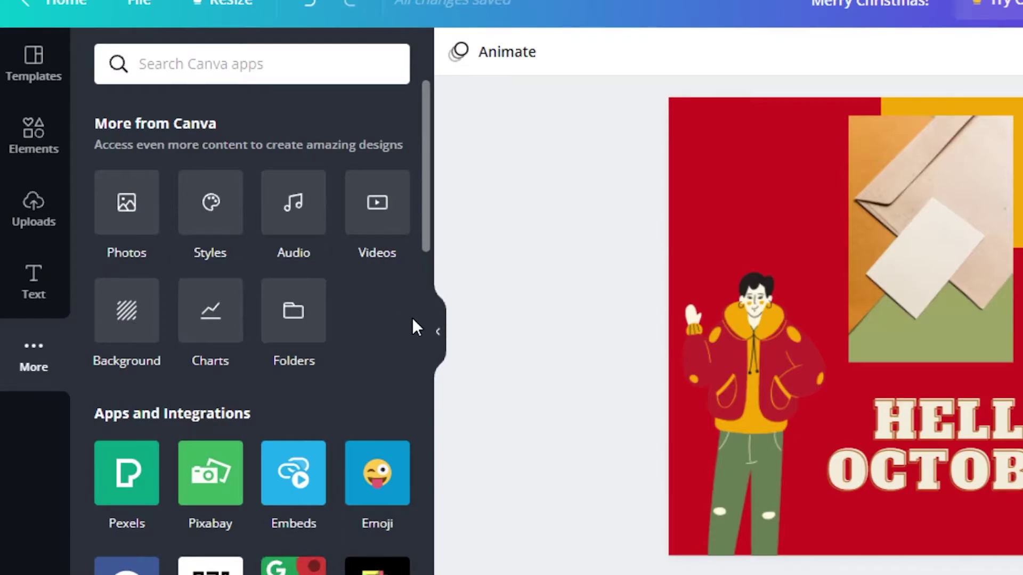
scroll(425, 208, down, 10)
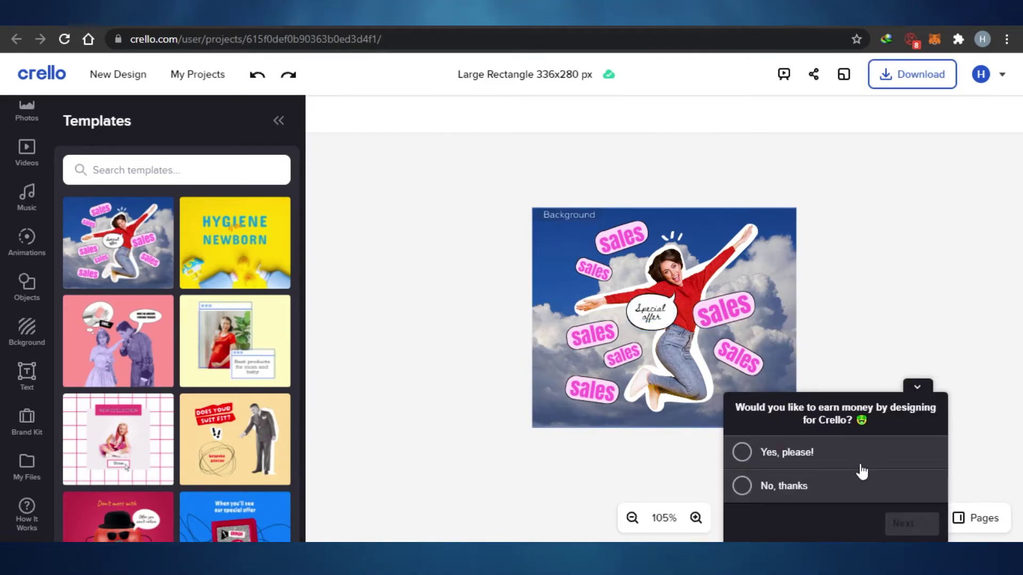
Switch to the Crello editor, collapse the survey prompt, and apply the Drama photo filter to the sky background.
click(917, 390)
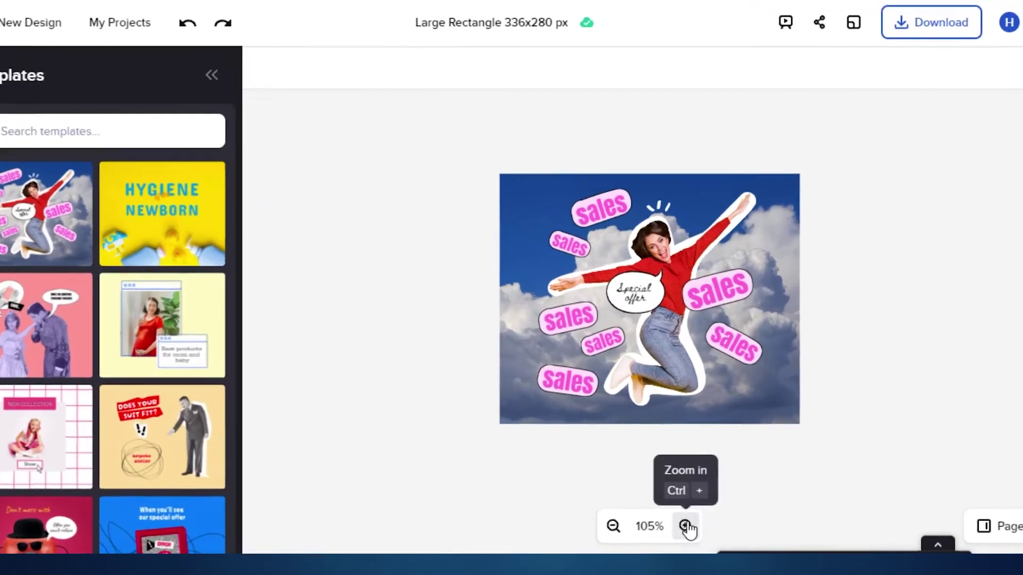
click(695, 517)
click(695, 517)
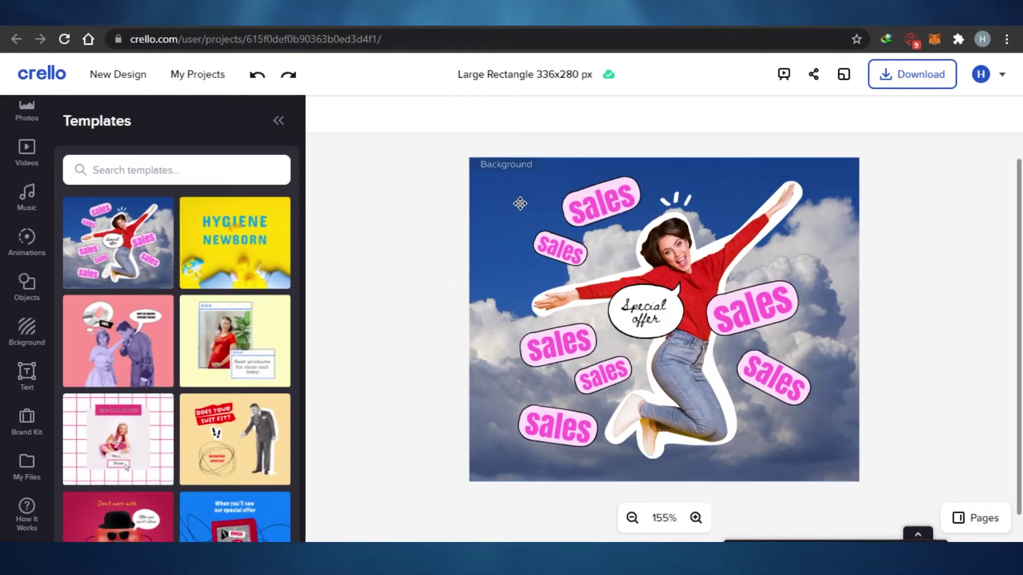
click(841, 263)
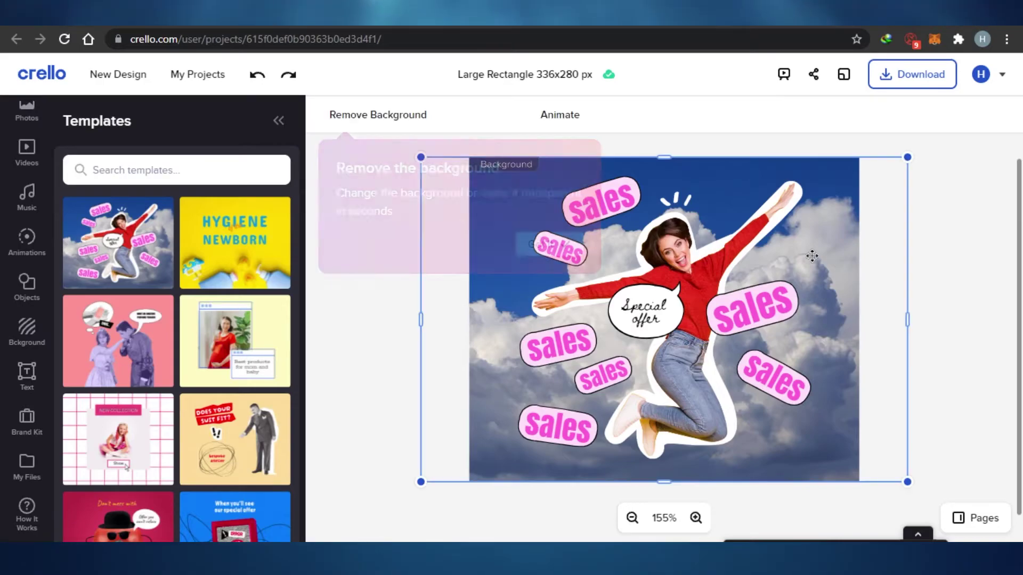
click(552, 245)
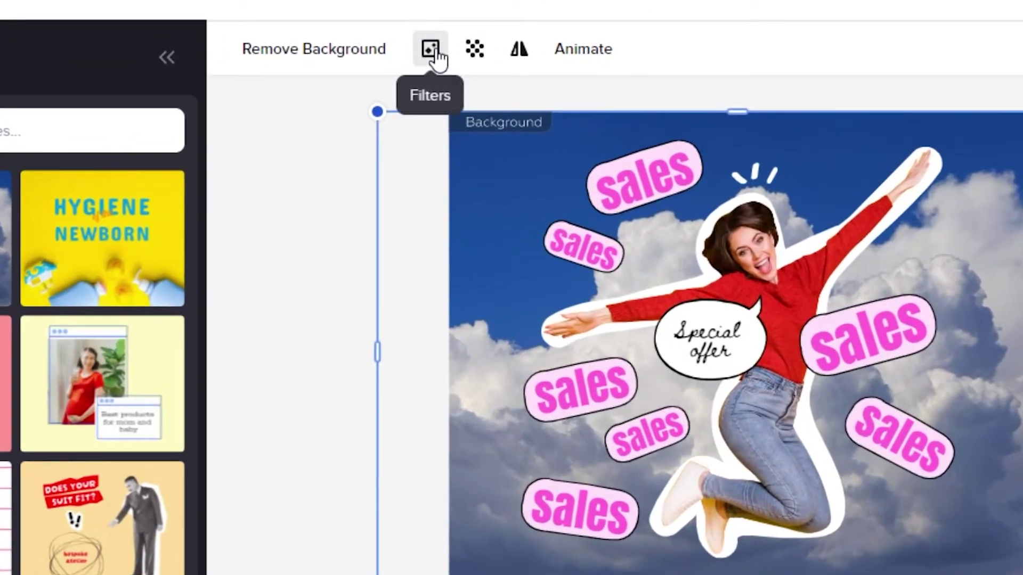
click(430, 50)
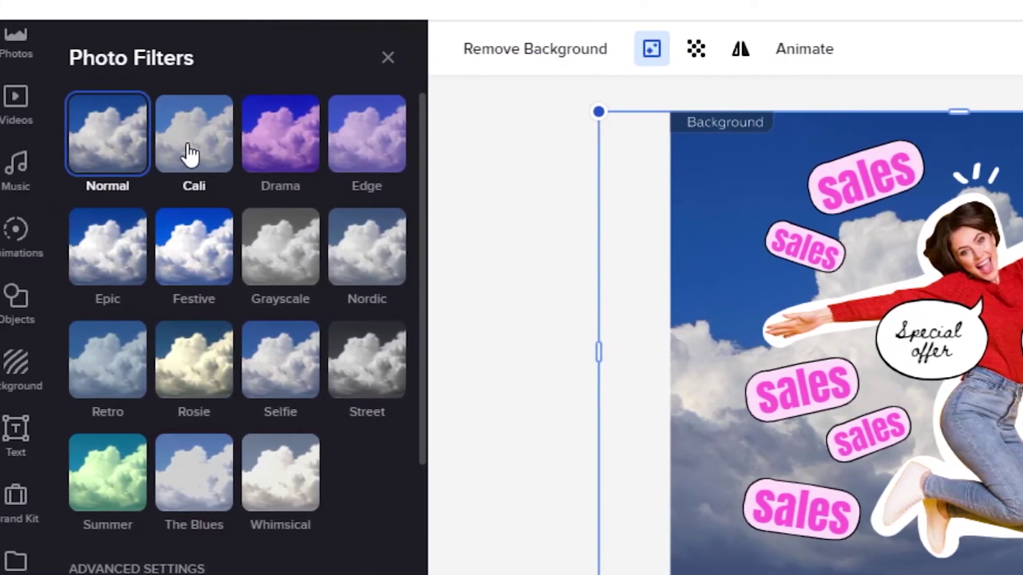
click(189, 152)
click(281, 136)
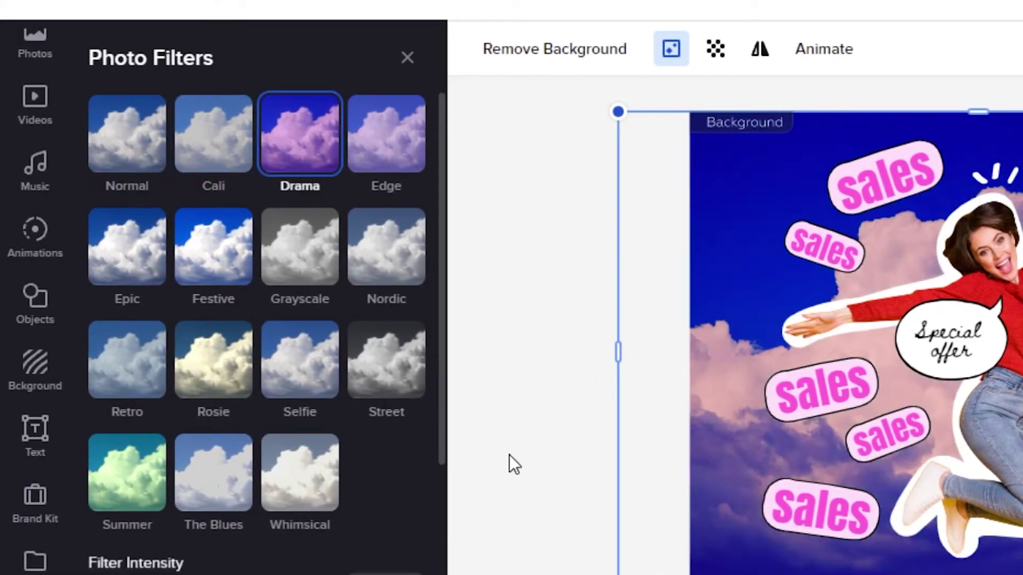
Replace the speech bubble's text with Shopping.
click(538, 375)
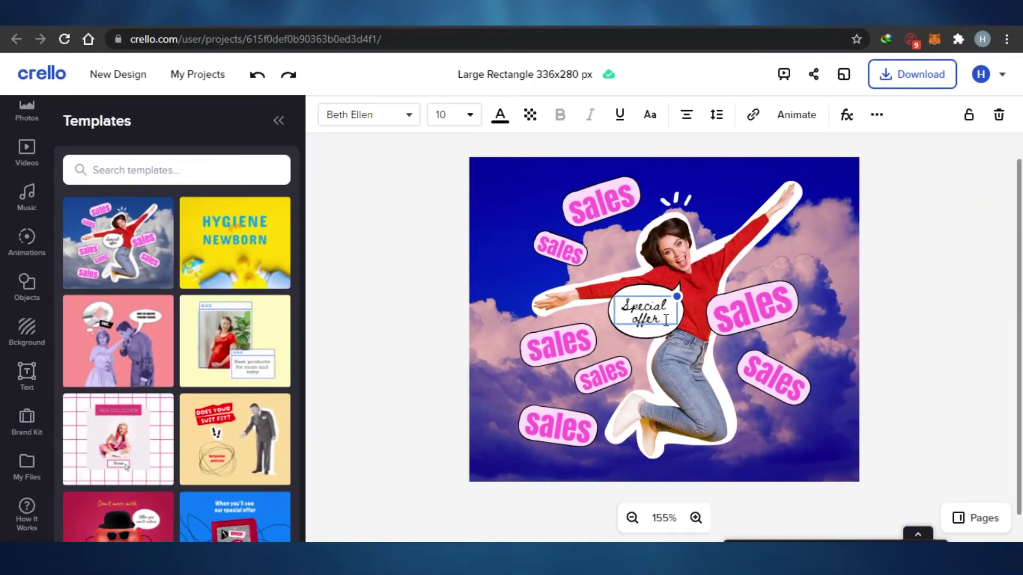
text(Shopping)
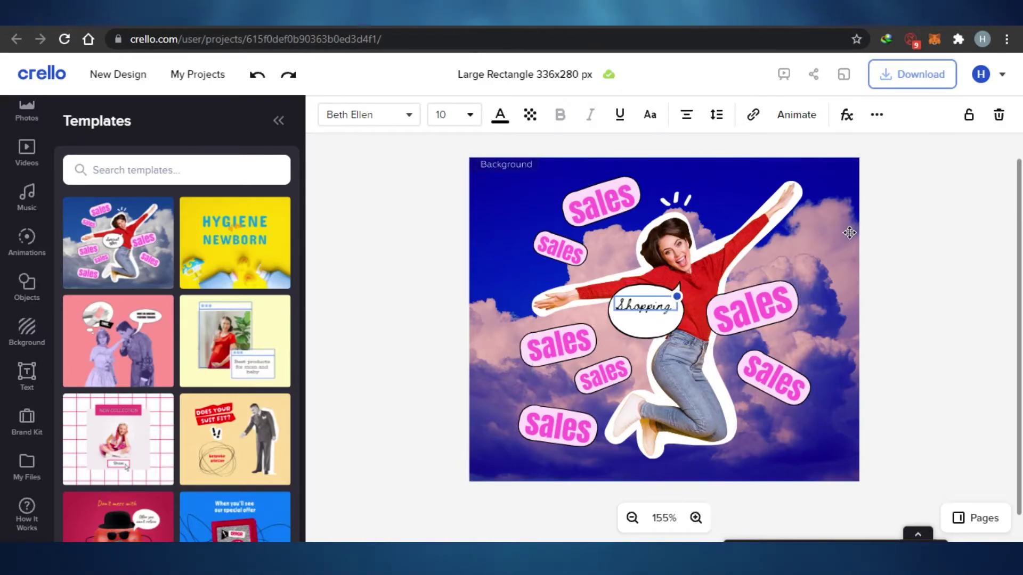
click(656, 246)
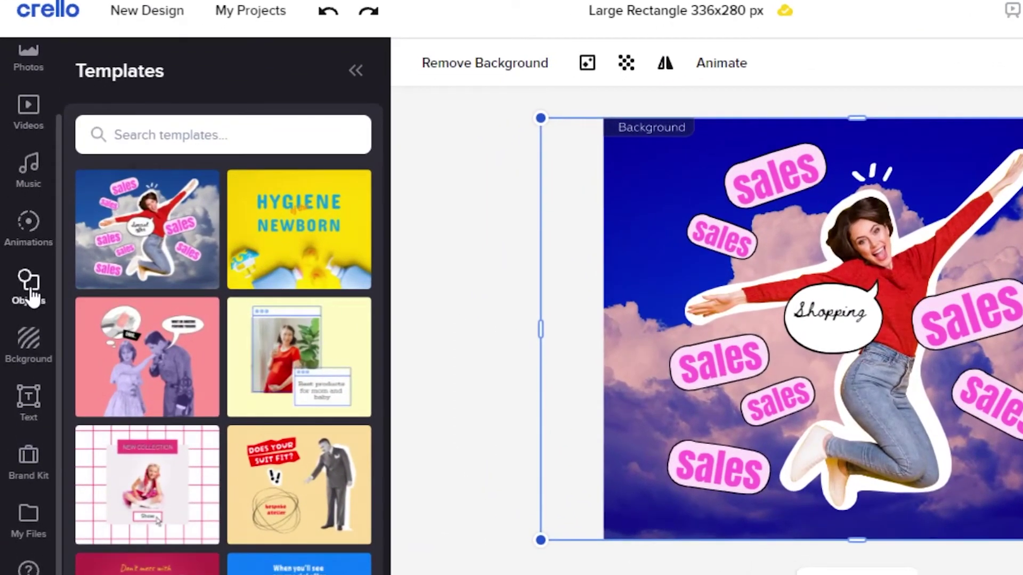
Add the yellow star from the Shapes objects and shrink it from its lower right corner.
click(31, 295)
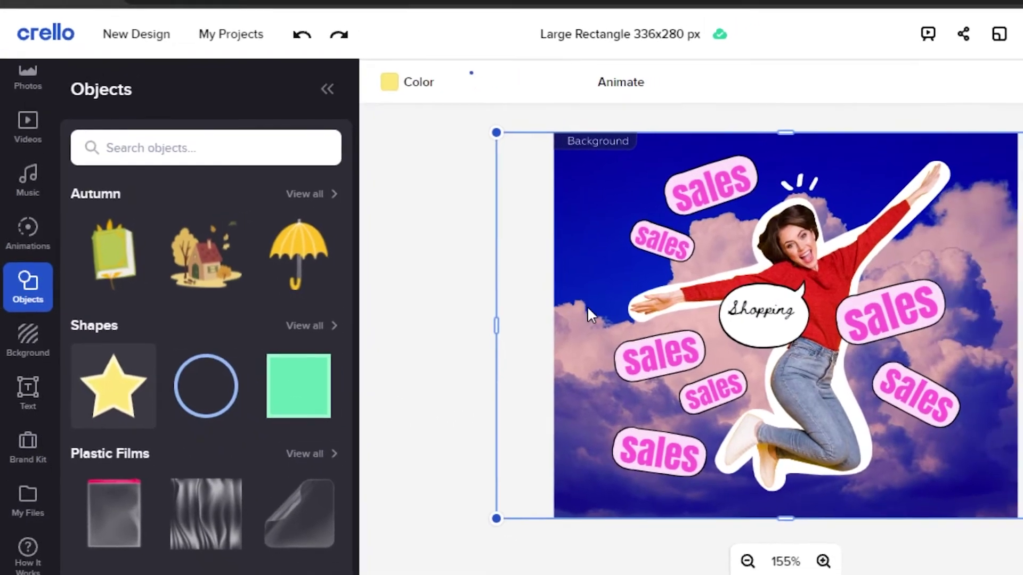
click(114, 403)
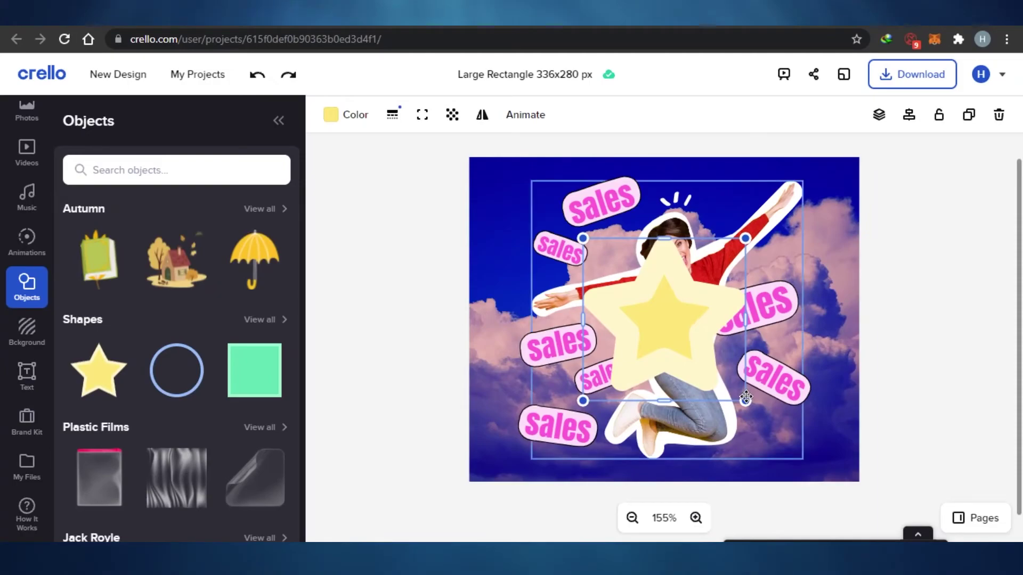
drag(738, 394, 698, 353)
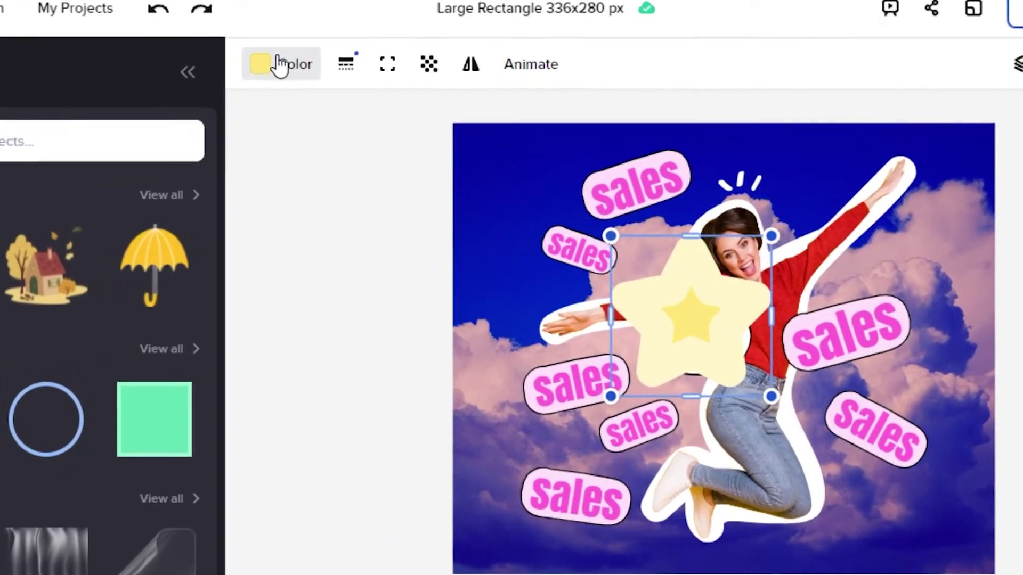
Change the star's inner fill to pink #FF78CD and move the star to the design's right edge.
click(282, 65)
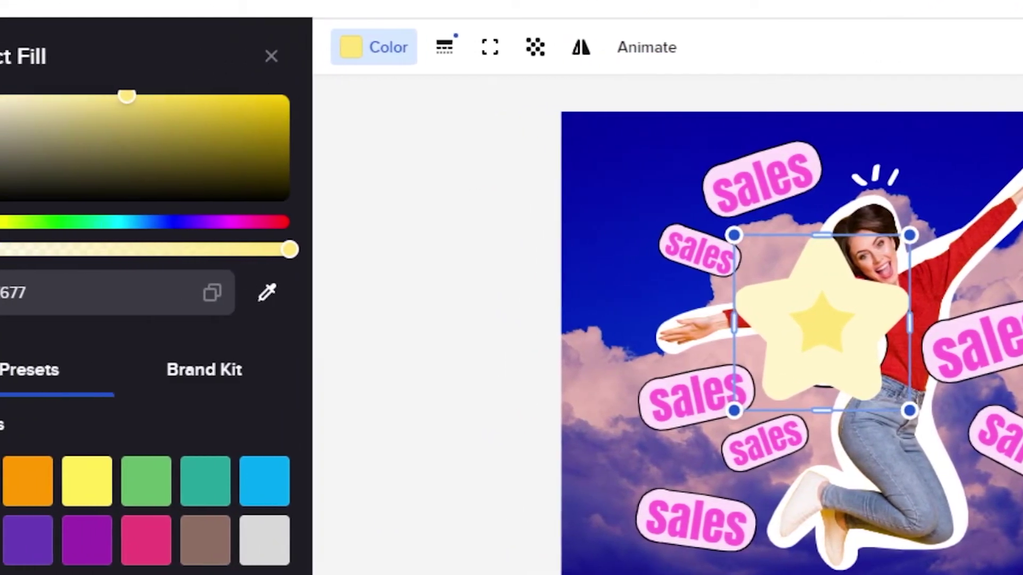
drag(229, 222, 254, 251)
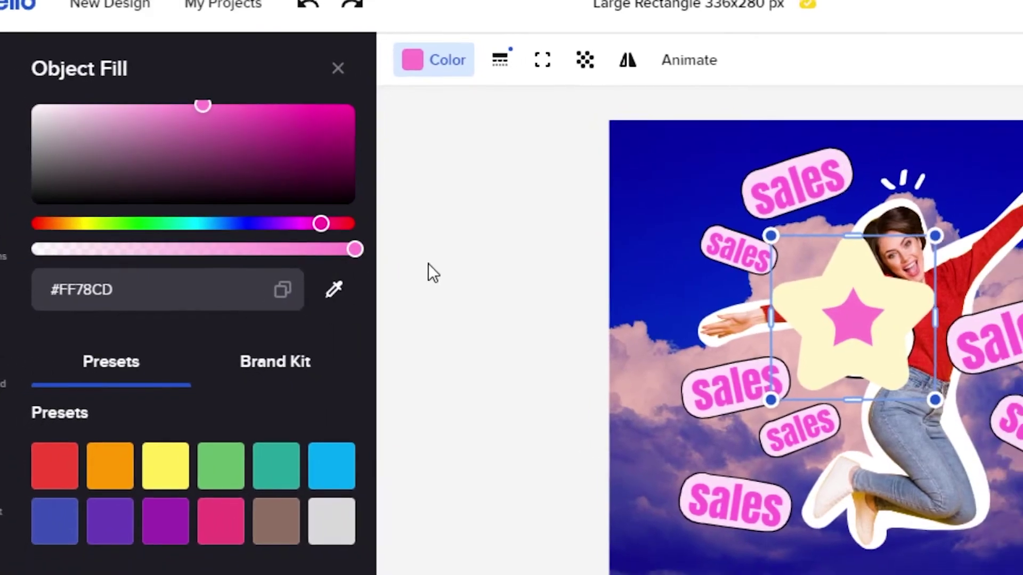
click(634, 304)
drag(634, 303, 818, 333)
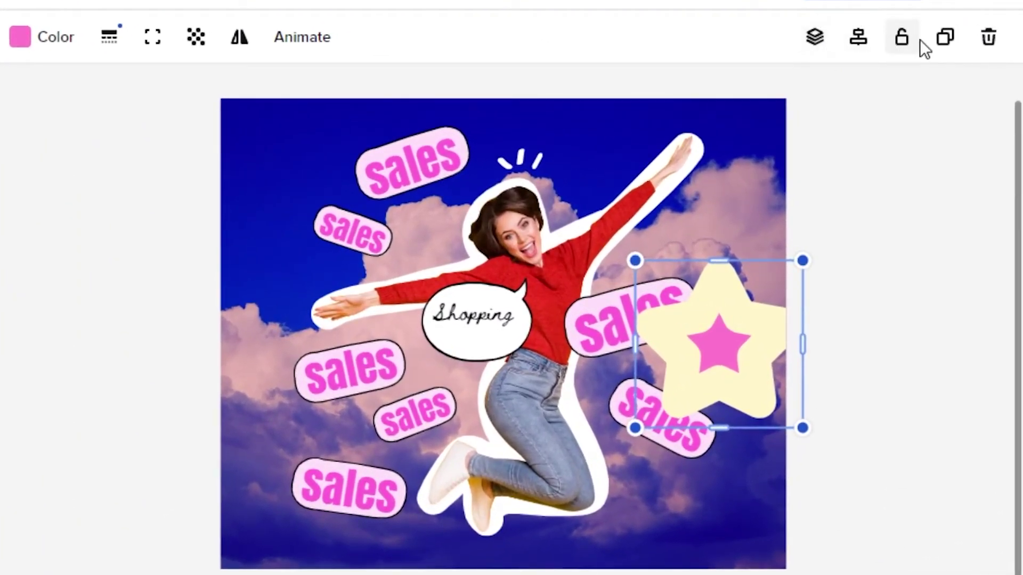
Move the star backward in the layer order, behind the two overlapping sales labels, and deselect it.
click(815, 38)
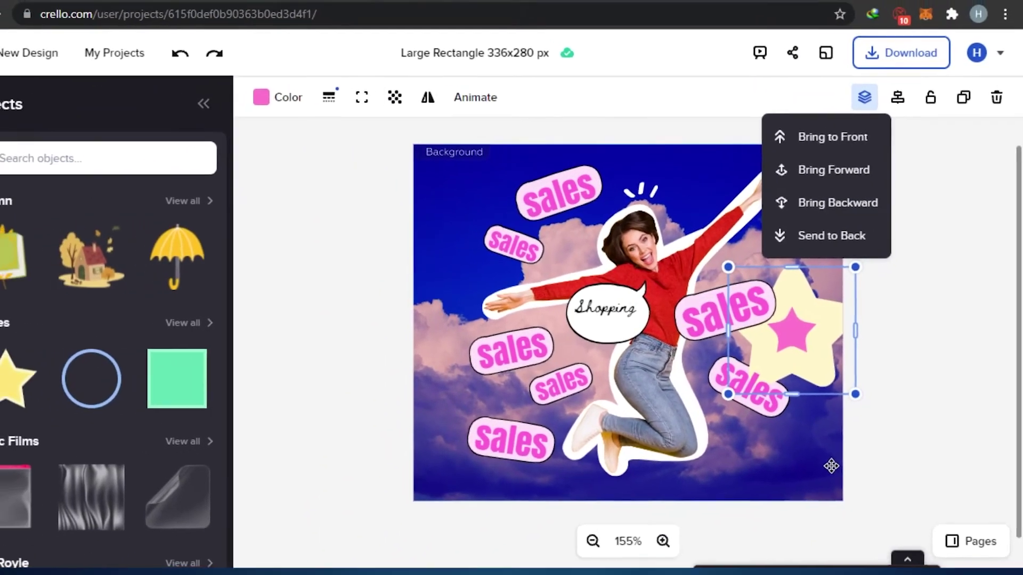
click(767, 177)
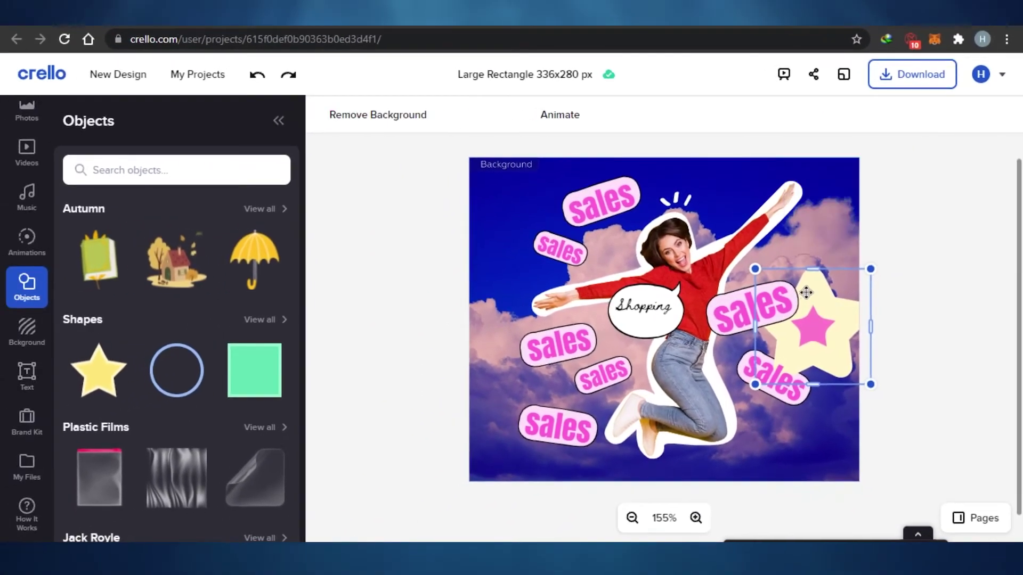
click(816, 320)
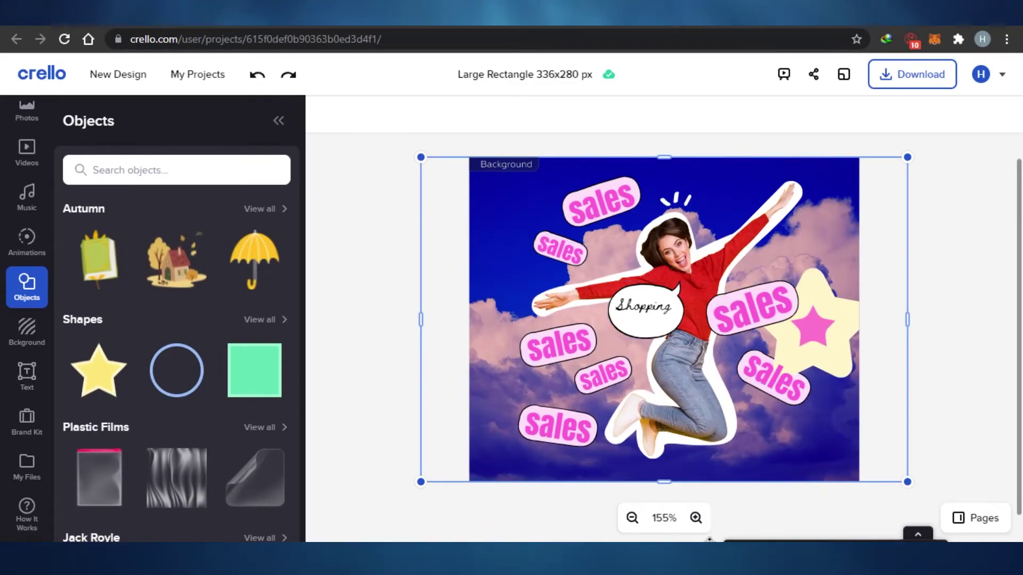
click(735, 536)
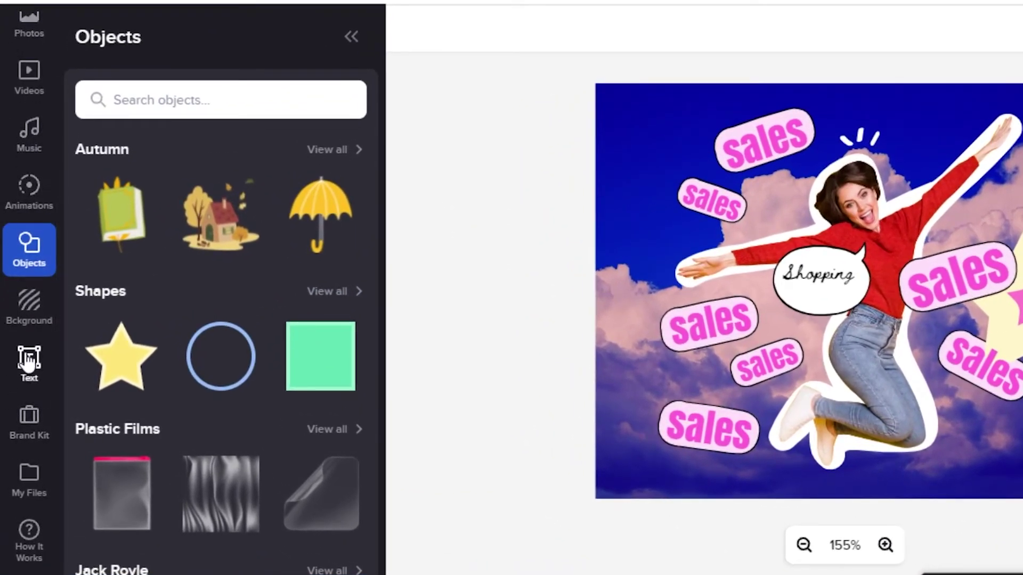
Browse the text styles and add the "rise & shine" style to the design.
click(21, 354)
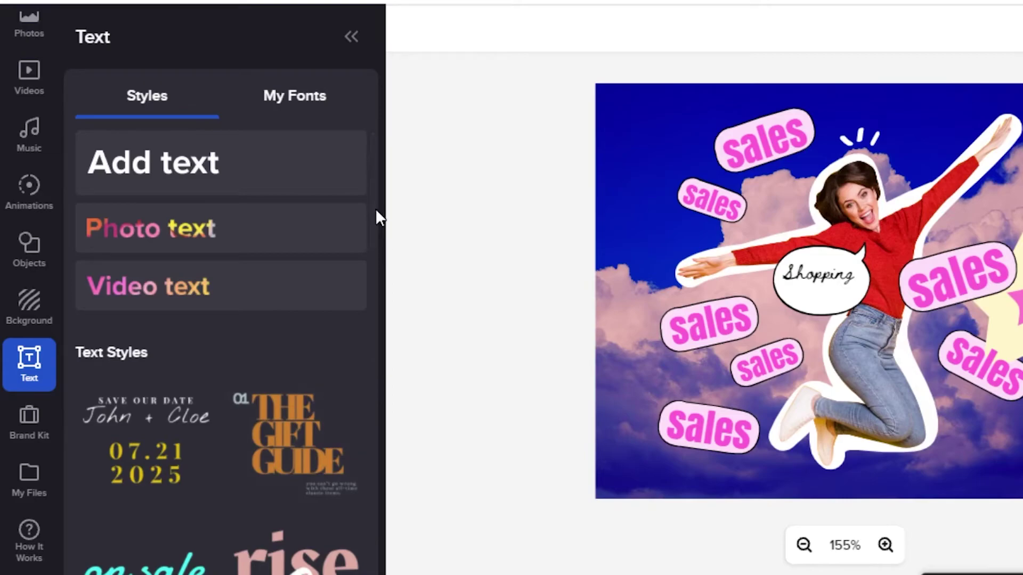
drag(376, 235, 372, 290)
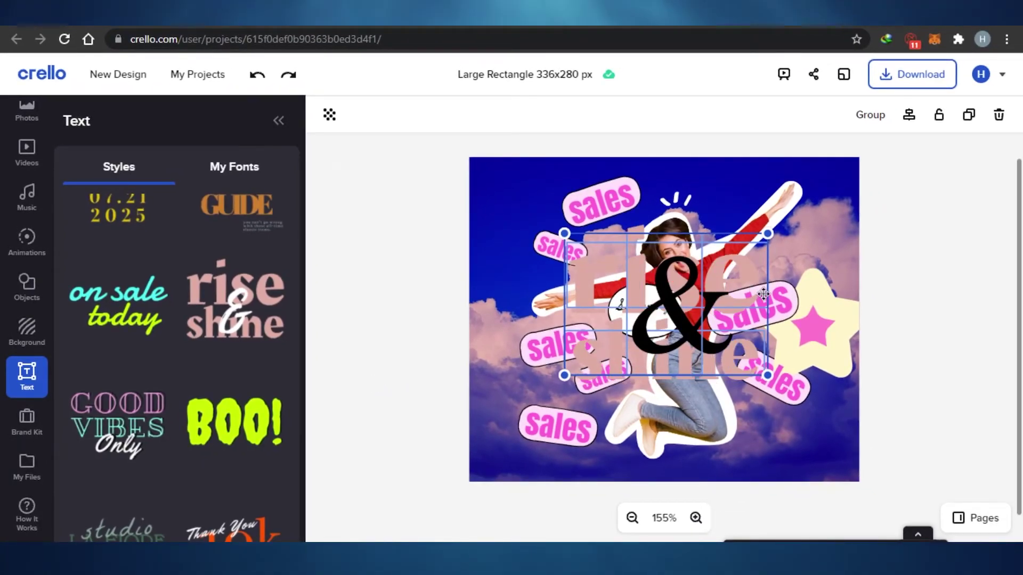
key(Escape)
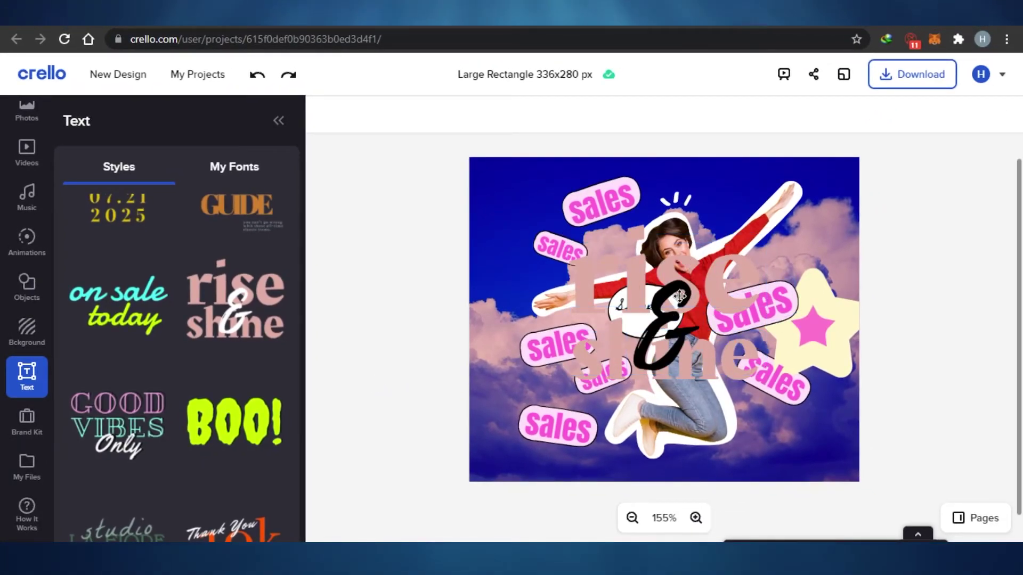
Recolour the word "rise" with the preset orange #FF9800.
click(703, 303)
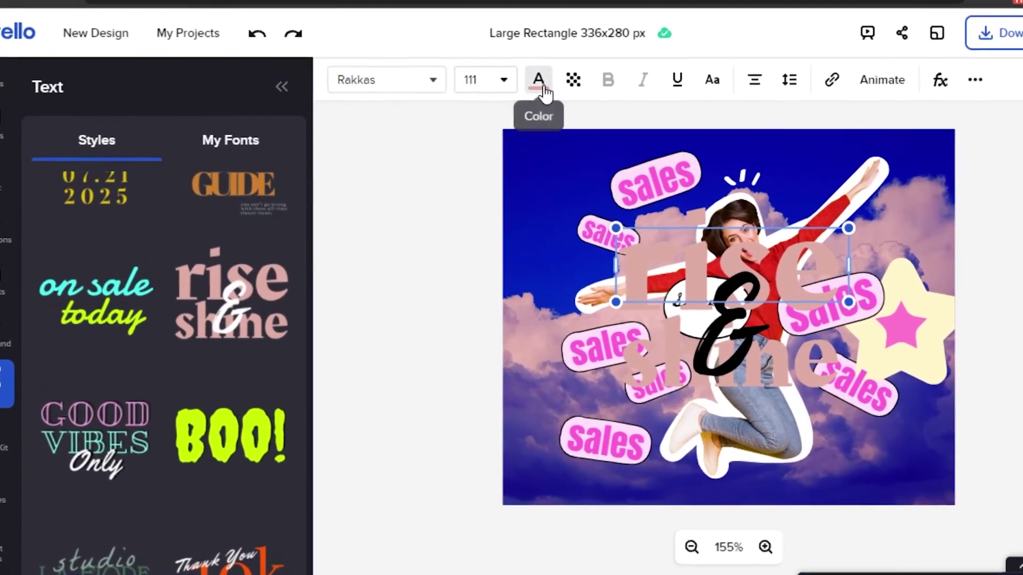
click(500, 114)
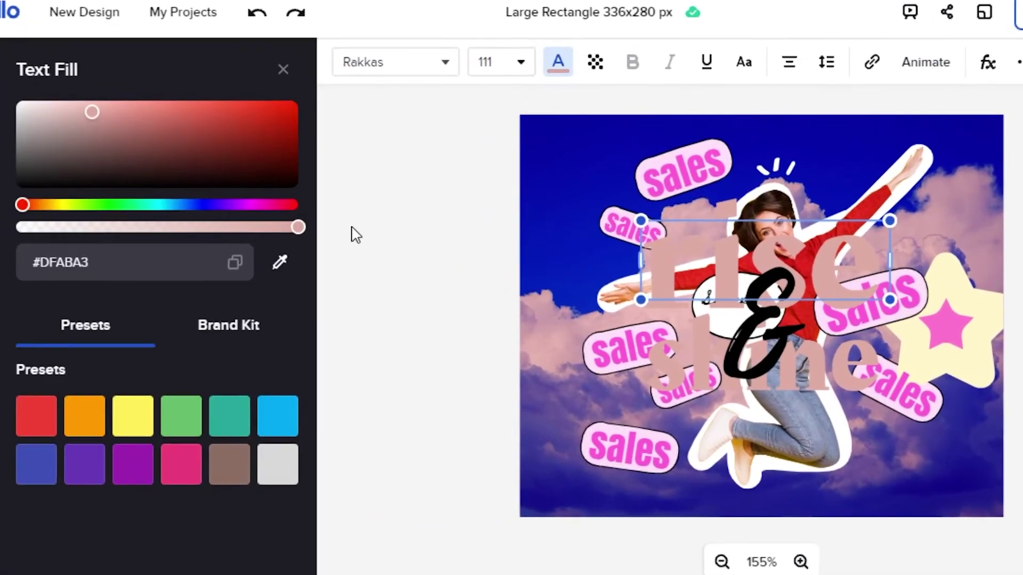
drag(23, 209, 59, 212)
click(79, 423)
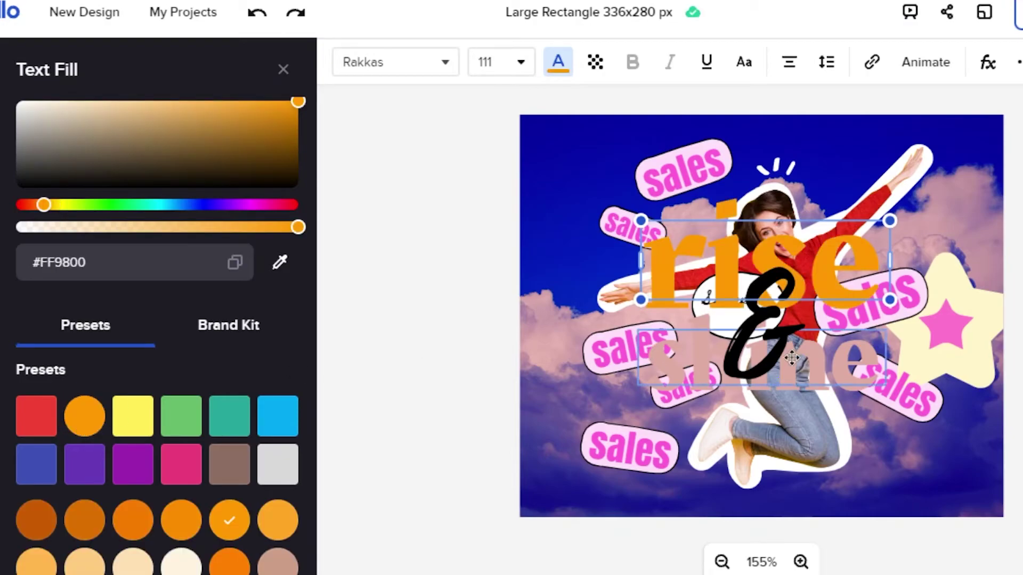
click(684, 386)
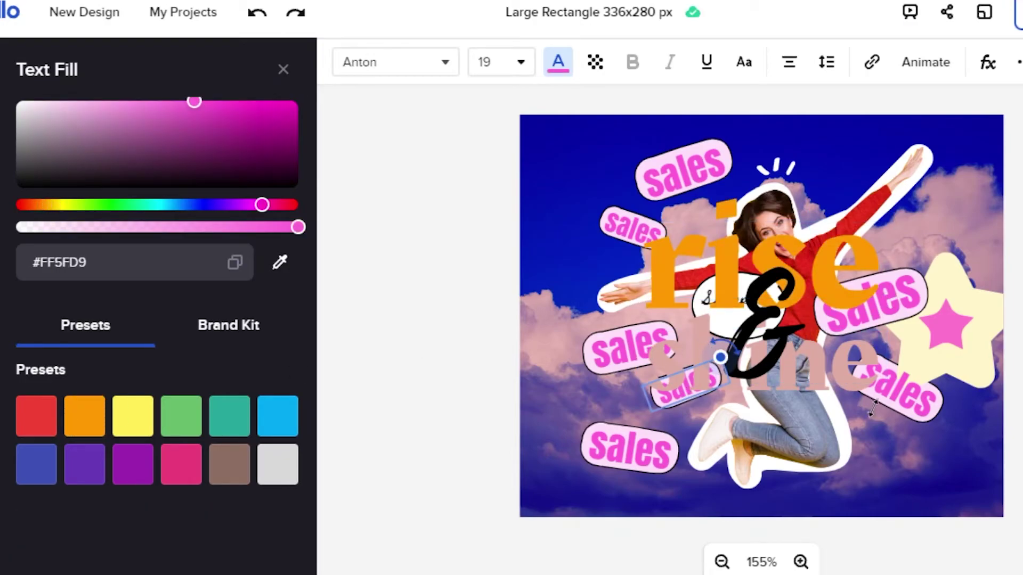
Recolour the word "shine" with the preset orange #FF9800.
click(867, 375)
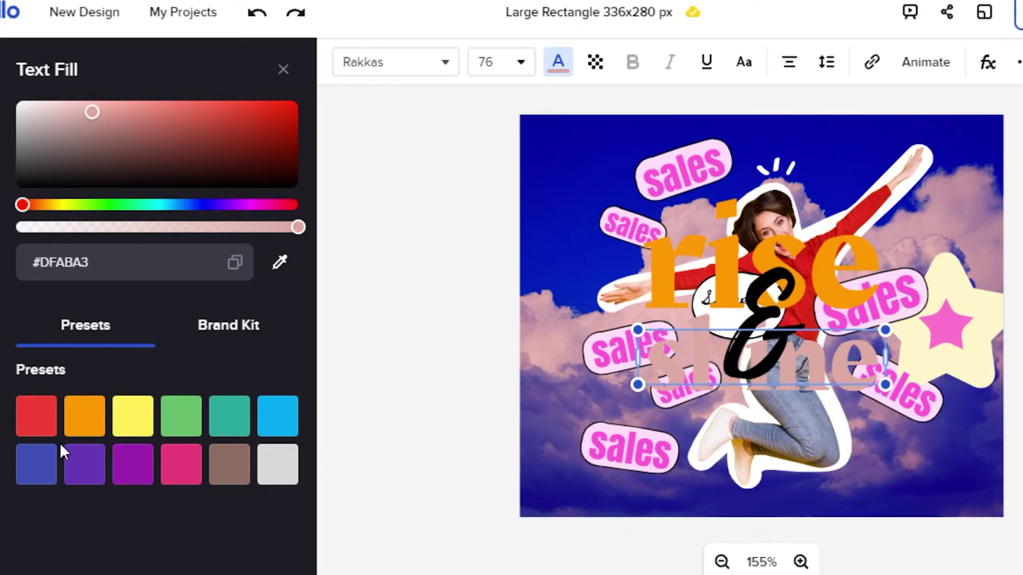
click(84, 425)
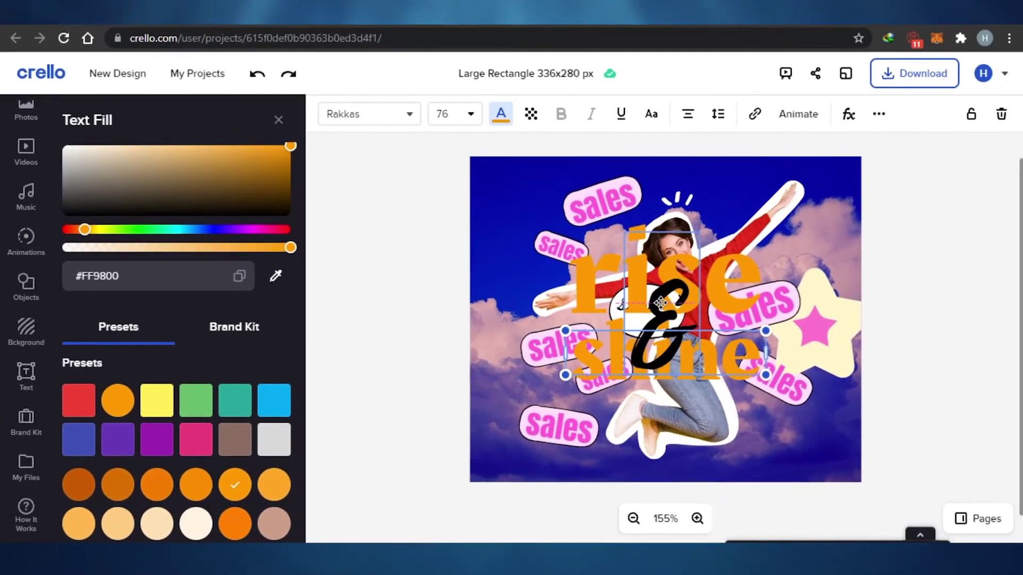
click(745, 261)
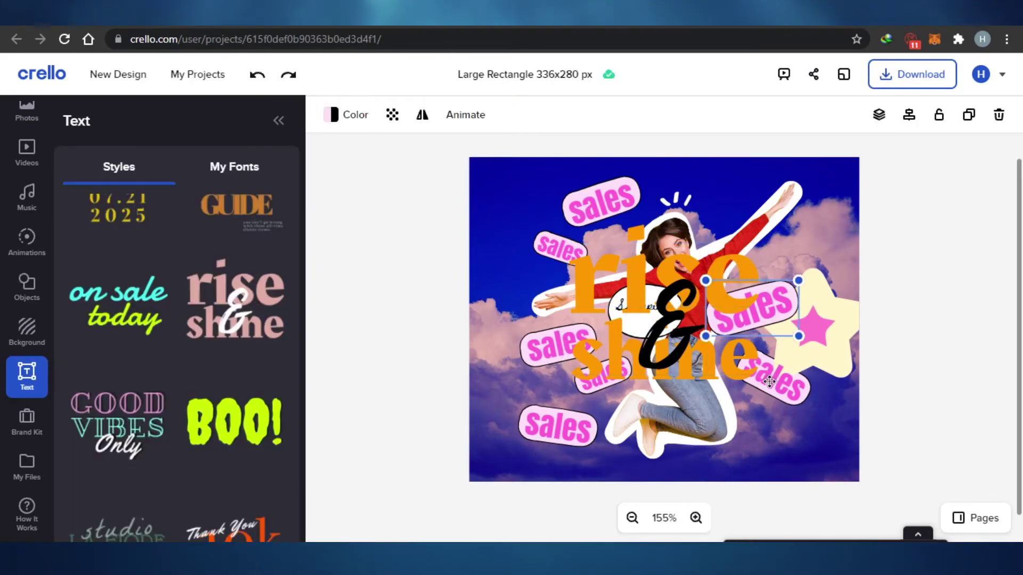
Undo the trial move of "rise" alone and move the whole "rise & shine" text up and left, over the woman's outstretched arm.
click(746, 261)
drag(628, 288, 407, 190)
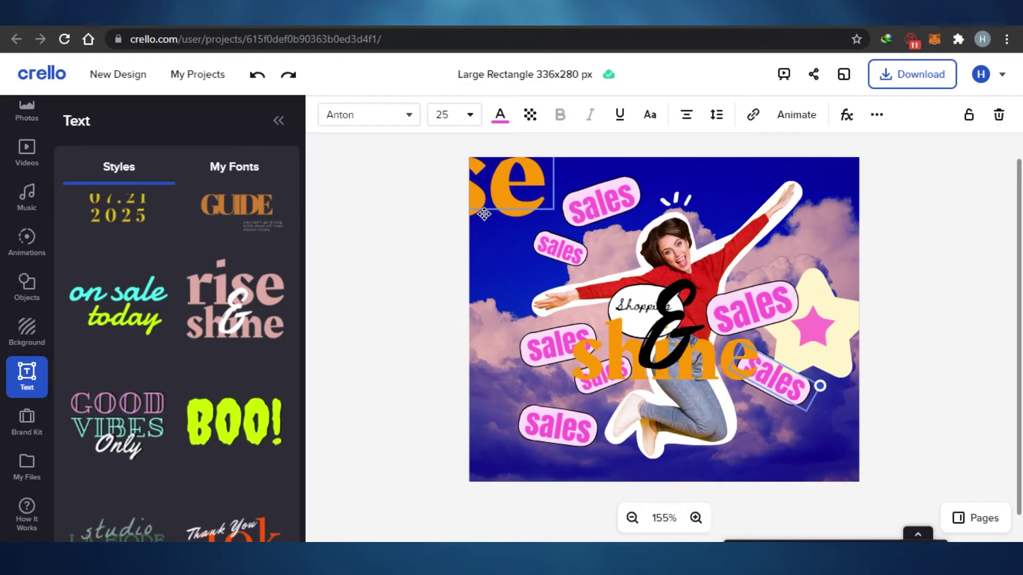
key(ctrl+z)
key(ctrl+z)
drag(649, 356, 584, 281)
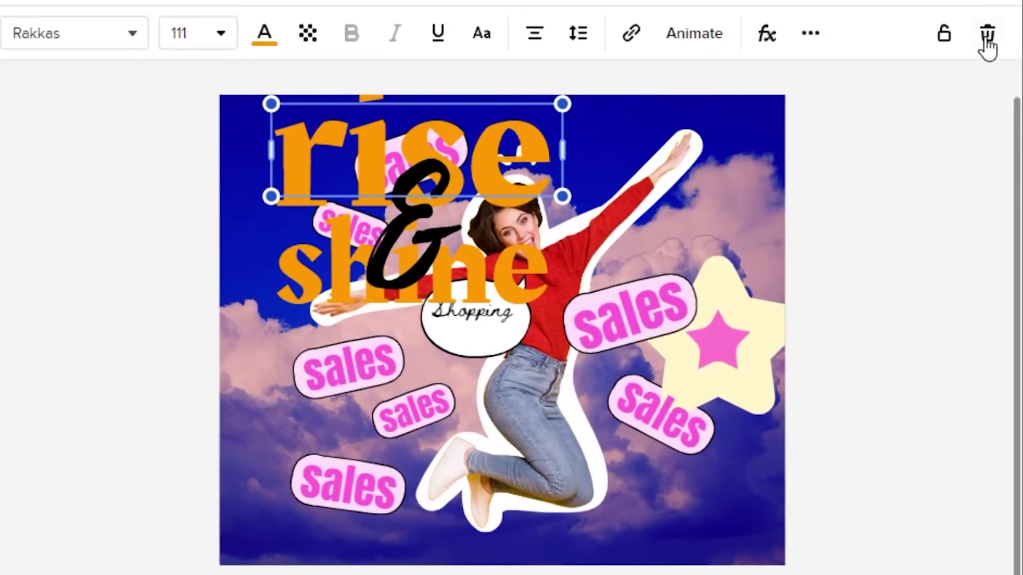
Delete the entire "rise & shine" text and the star from the design.
click(987, 36)
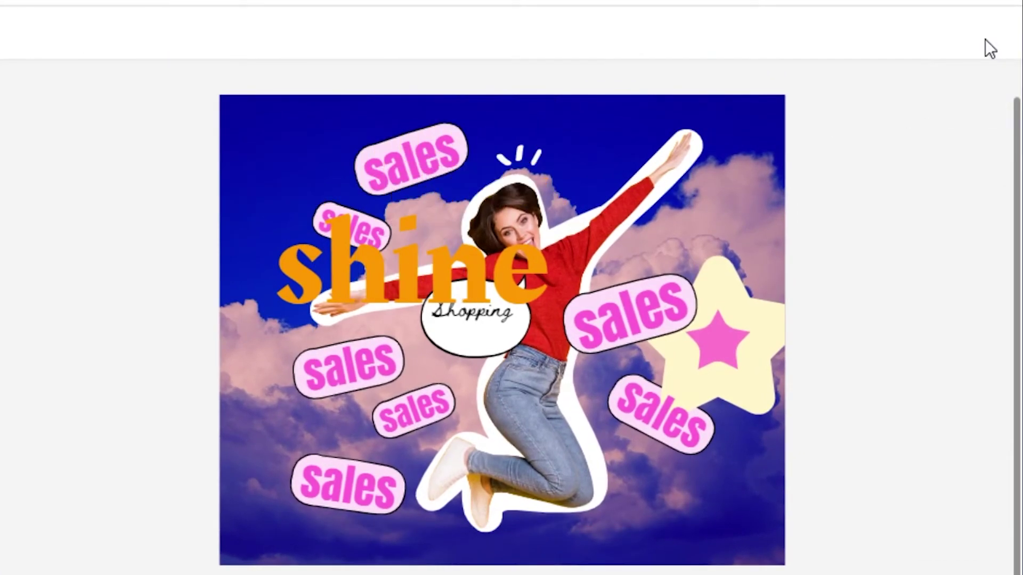
click(450, 280)
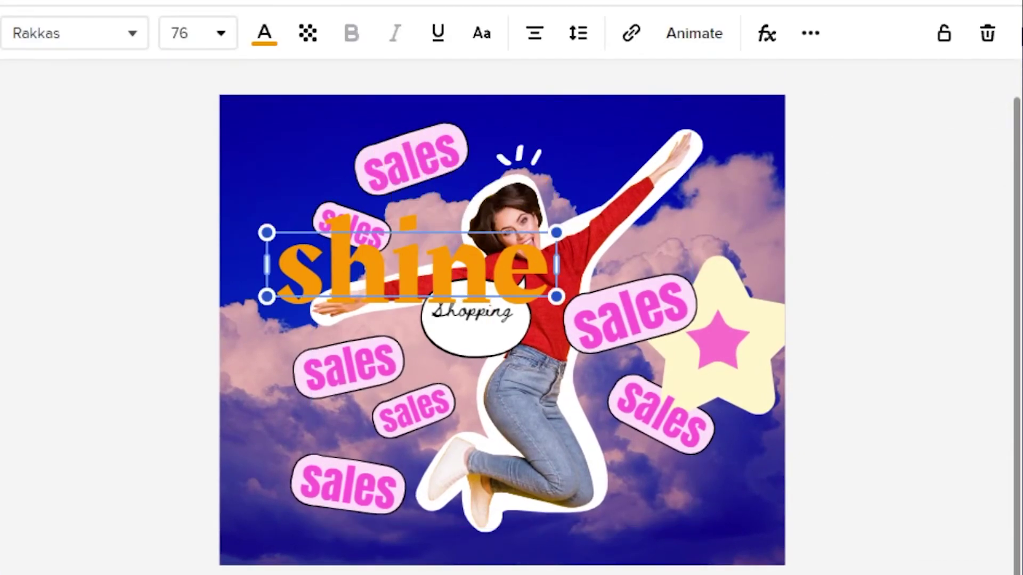
click(985, 33)
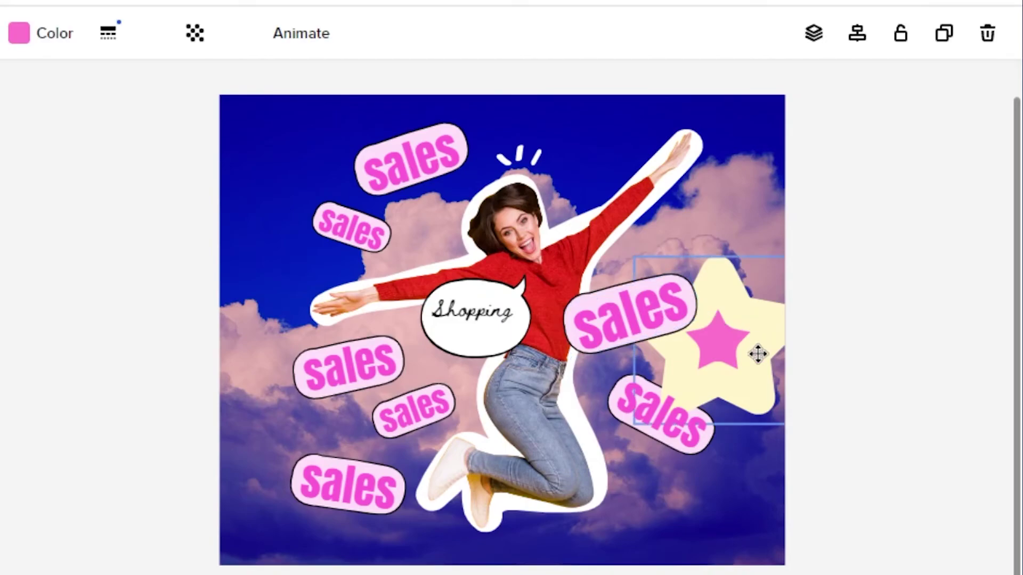
click(988, 35)
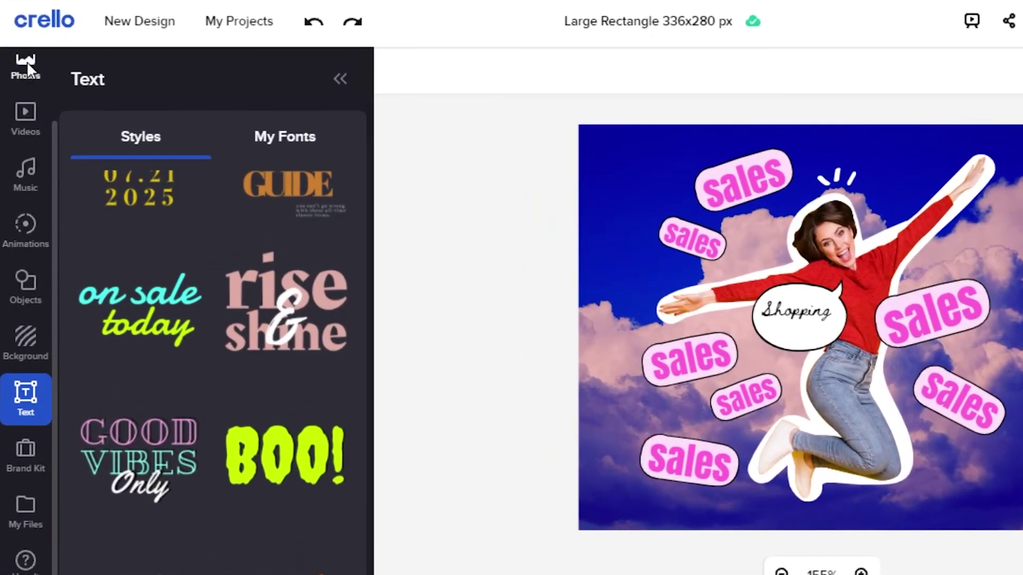
Open the photo library.
click(28, 106)
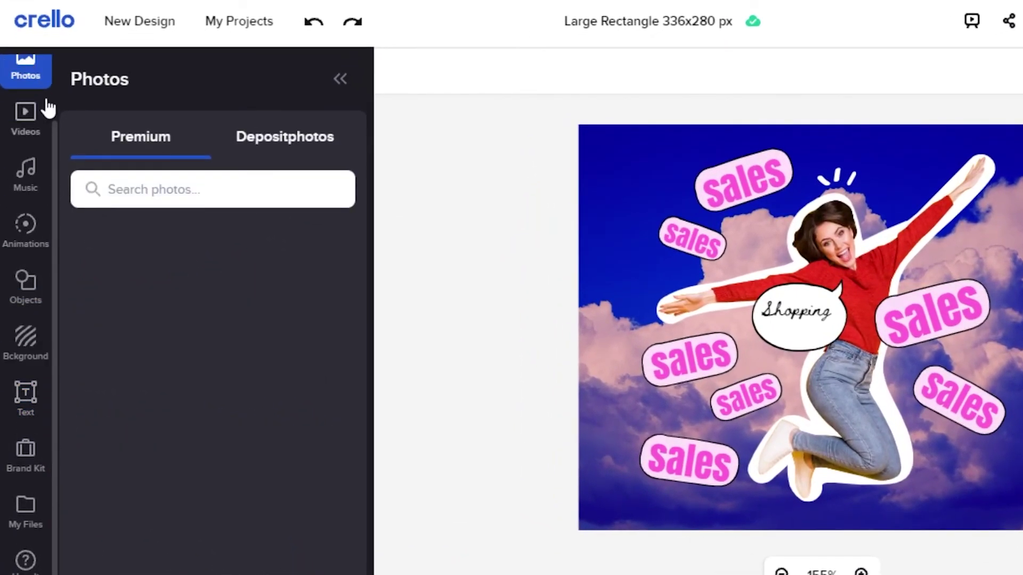